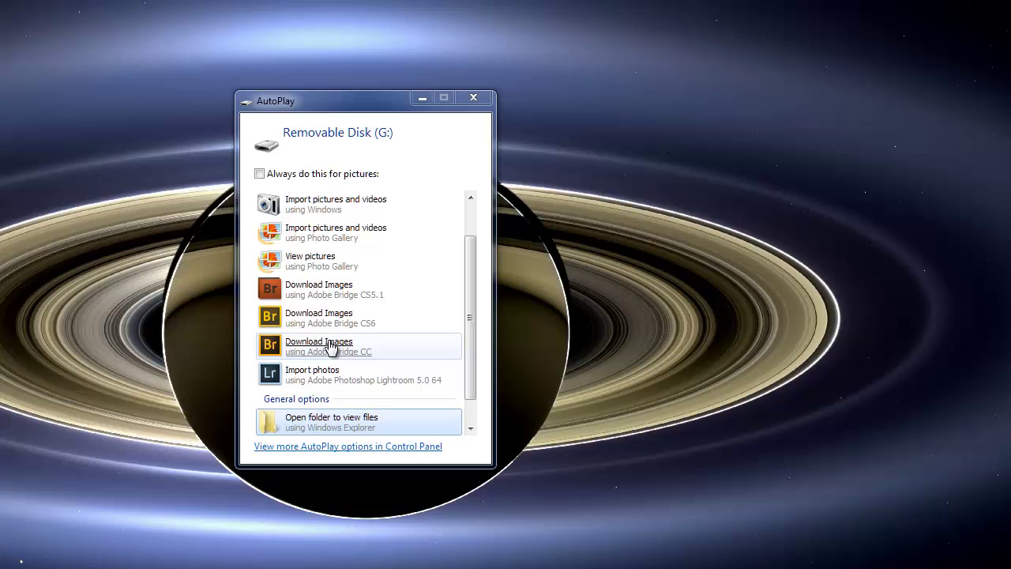
Download the card's 1176 photos with Adobe Bridge CC, returning the Photo Downloader to Advanced Dialog.
left_click(331, 349)
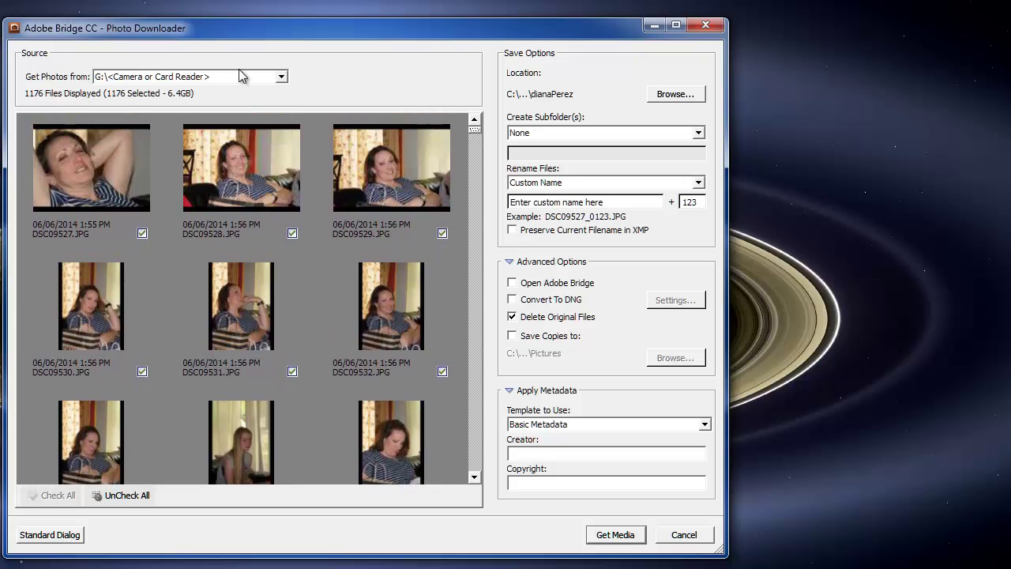
left_click(63, 536)
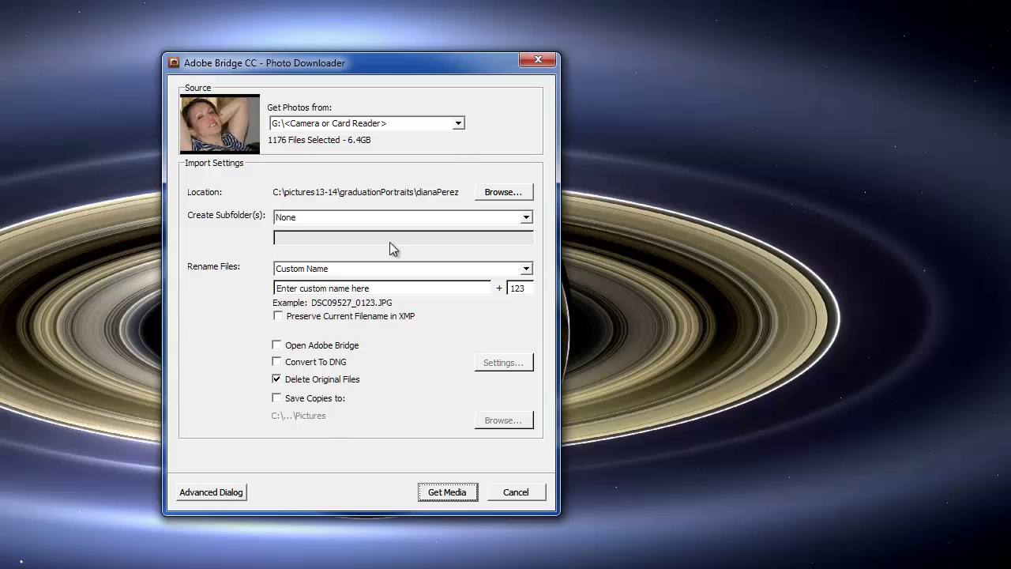
left_click(243, 492)
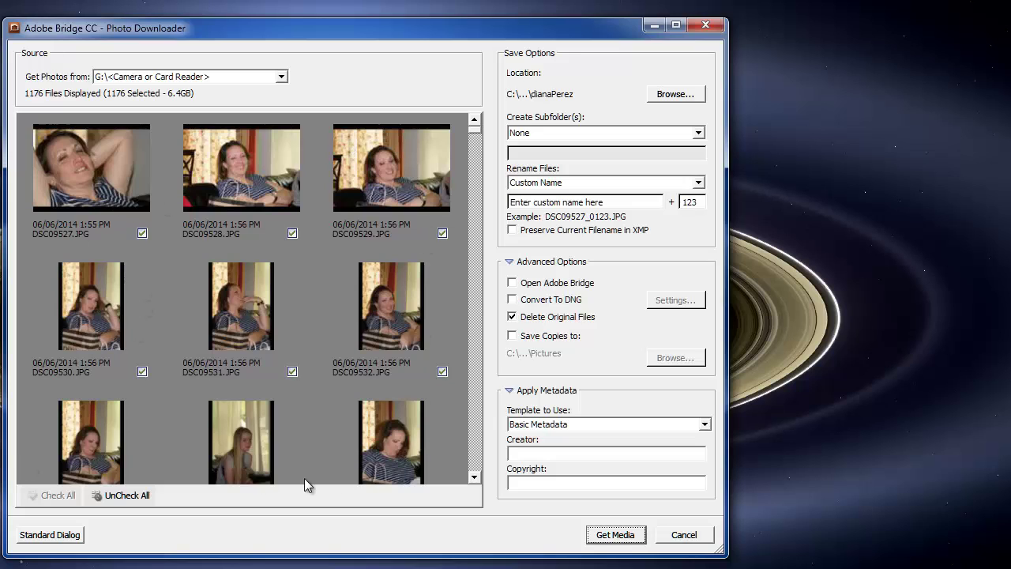
Uncheck all photos and select the first baseball photo, DSC09202.
left_click(111, 499)
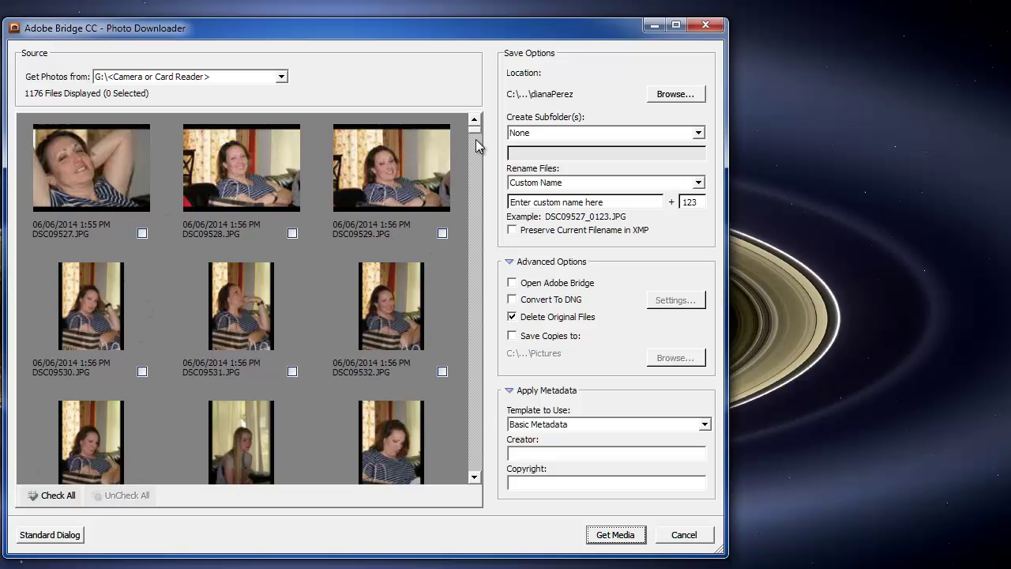
scroll(477, 158, "down", 5)
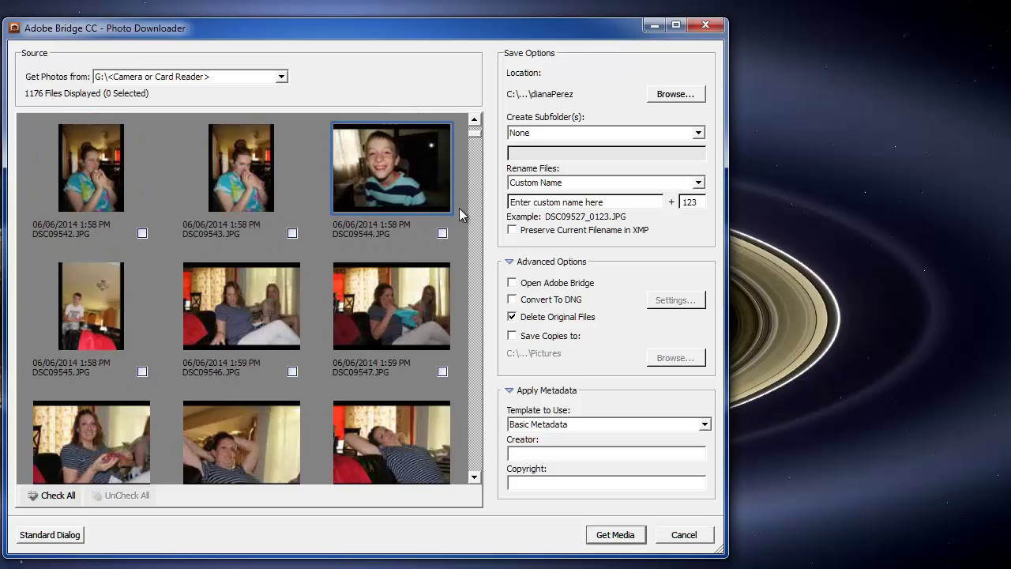
scroll(470, 209, "down", 3)
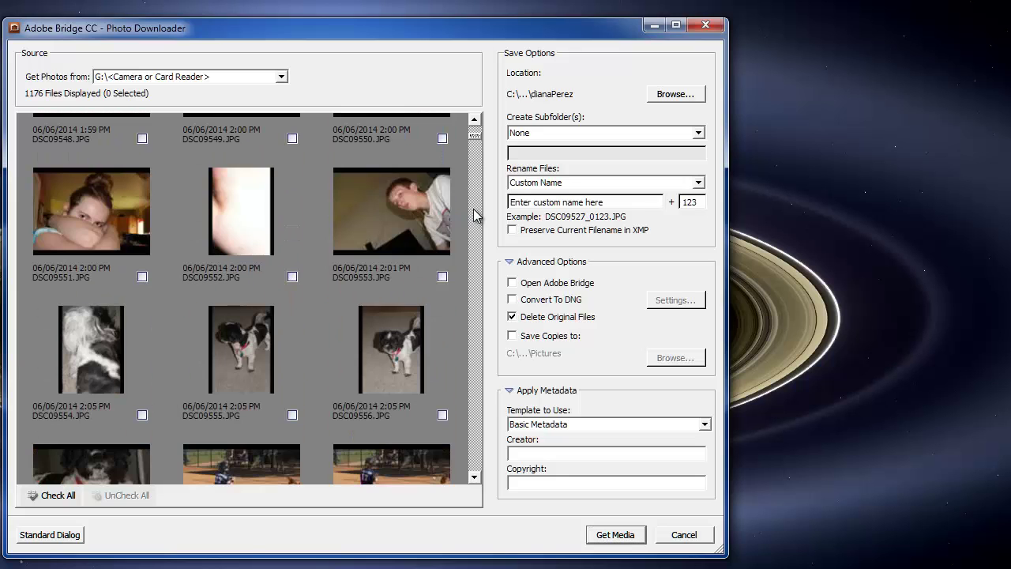
scroll(476, 215, "down", 3)
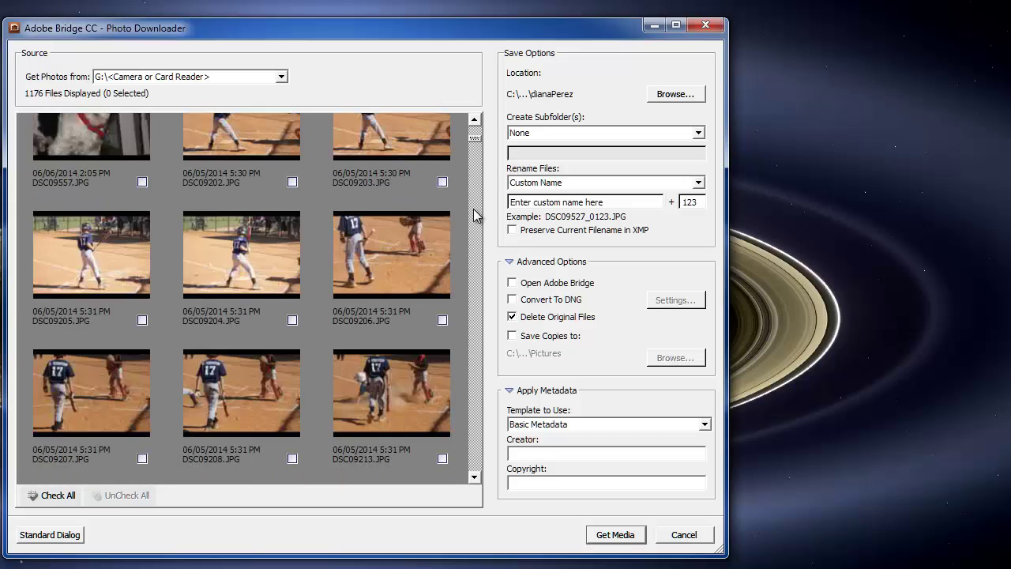
left_click(475, 123)
left_click(236, 258)
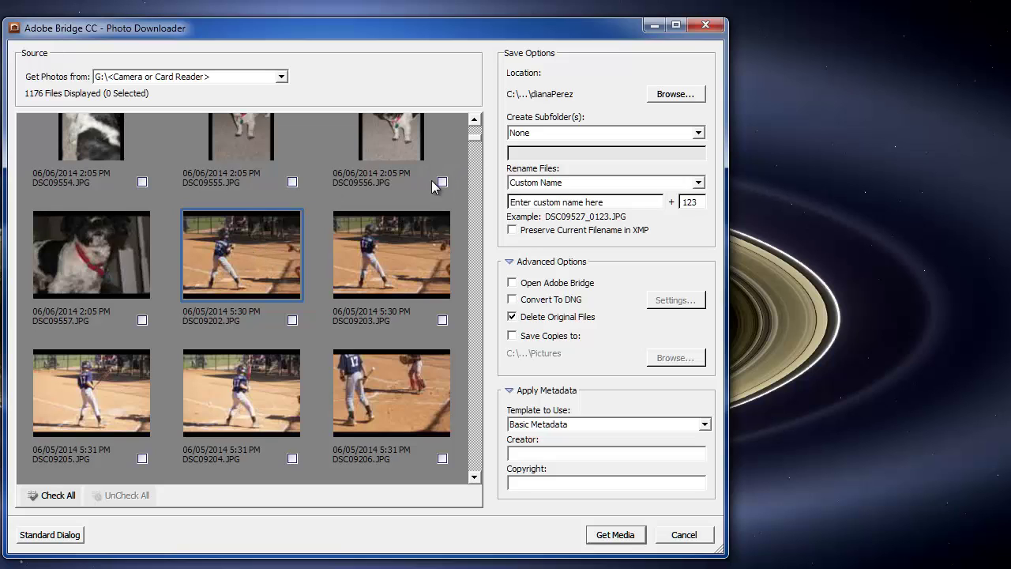
Extend the selection through the 06/05 baseball shots and check them: 330 files, 1.9GB.
scroll(475, 153, "down", 1)
scroll(475, 153, "down", 10)
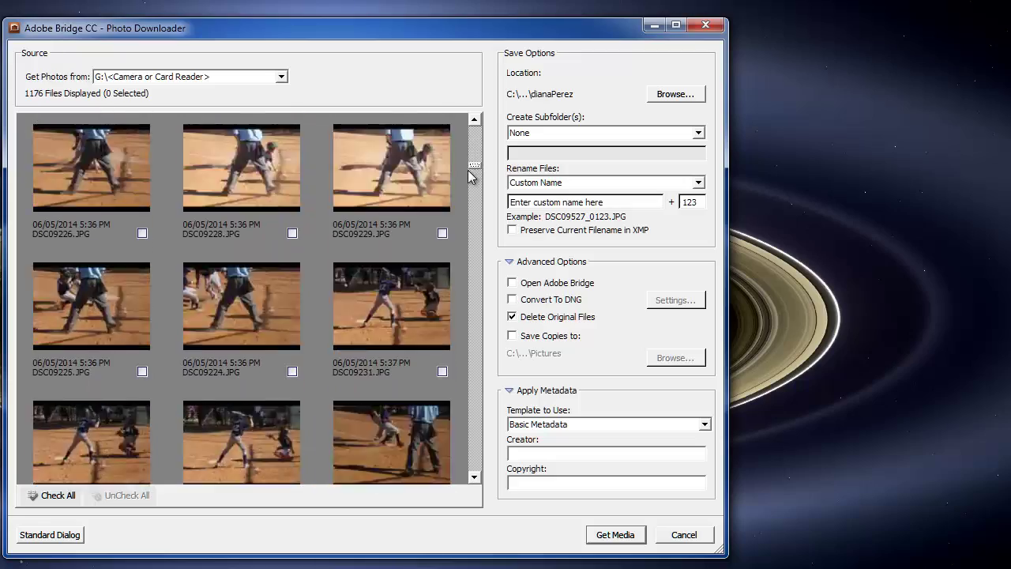
scroll(474, 138, "up", 3)
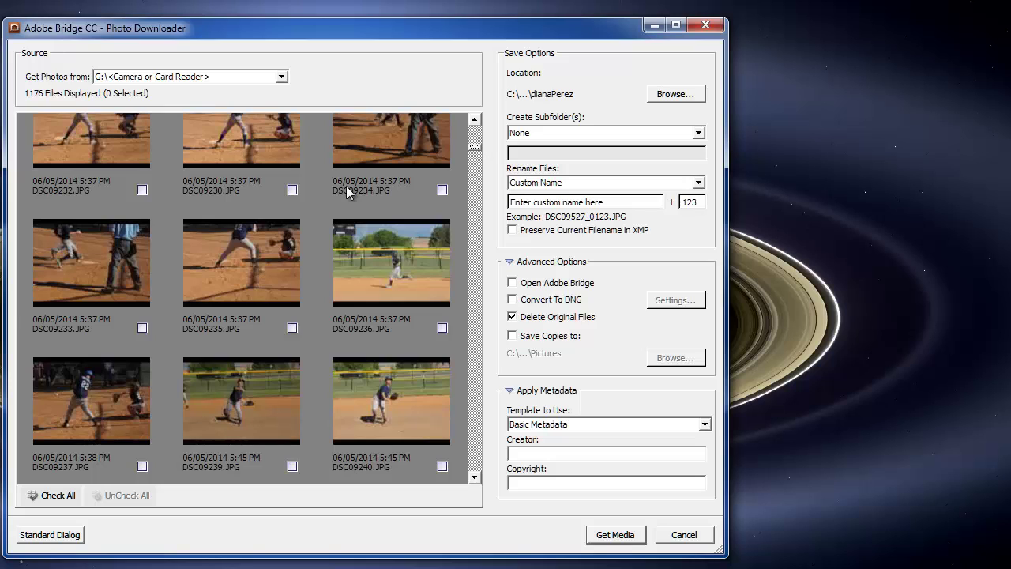
scroll(475, 162, "up", 5)
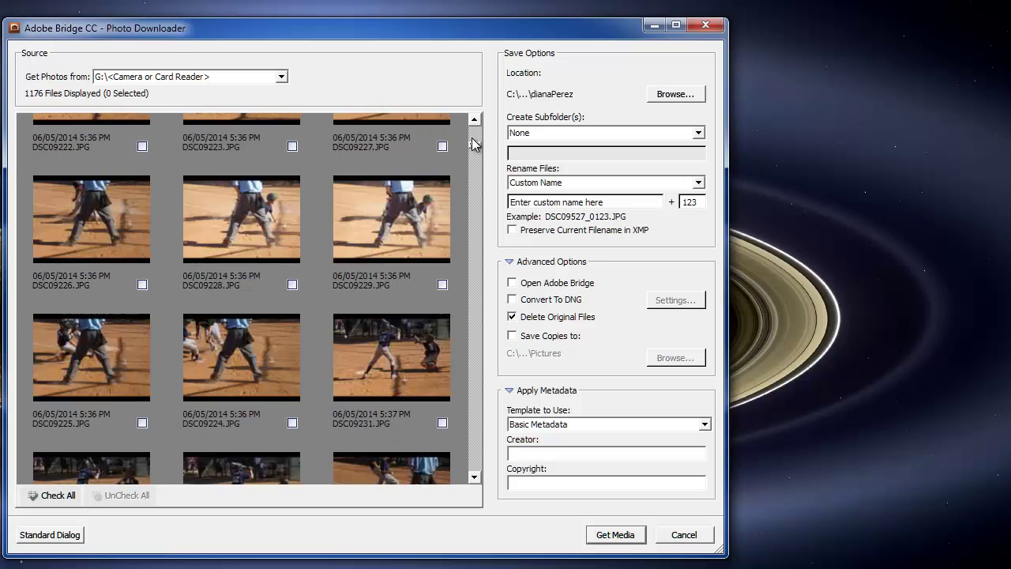
scroll(475, 197, "down", 5)
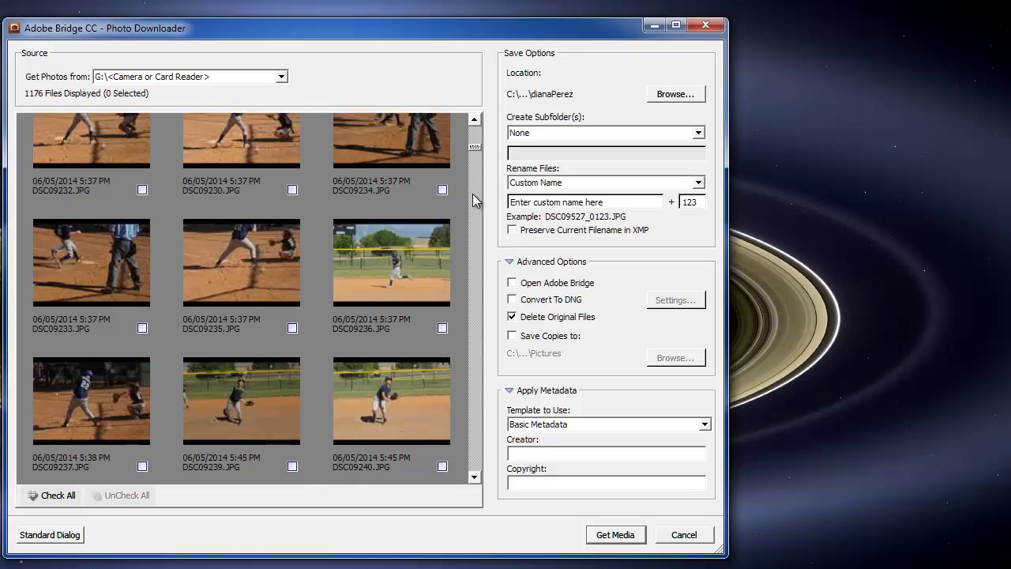
scroll(474, 199, "down", 6)
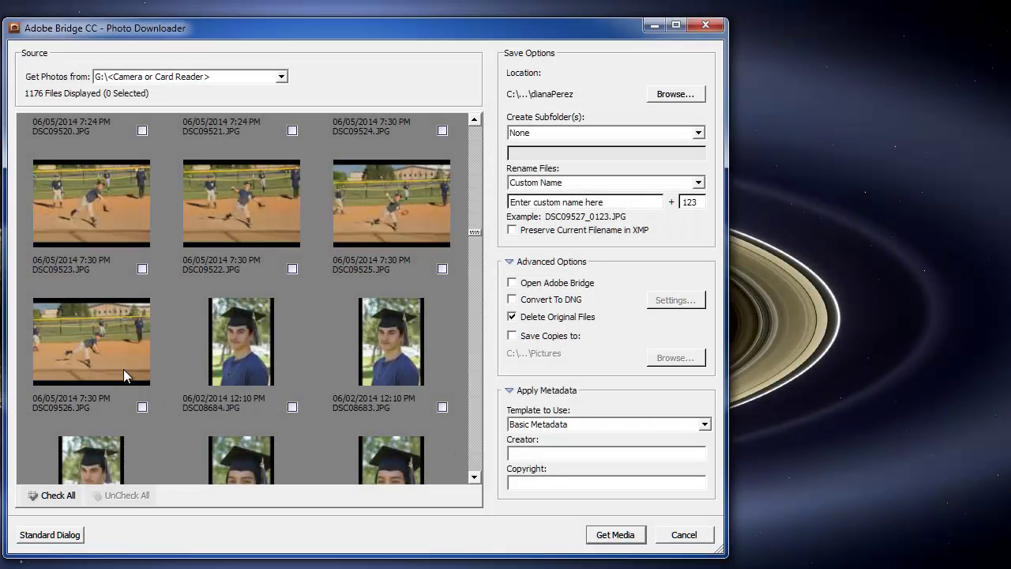
left_click(122, 368, "shift")
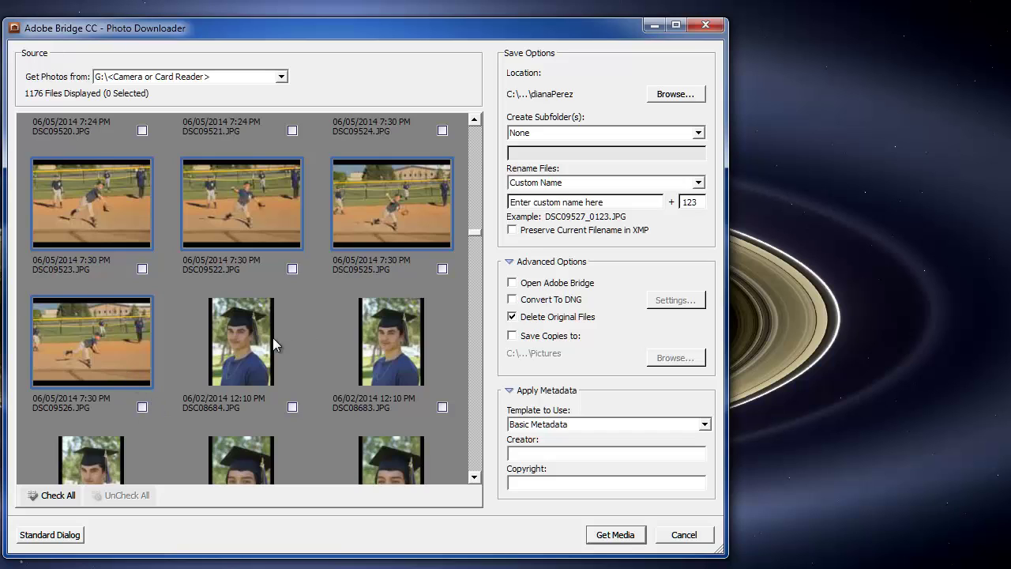
left_click(143, 407)
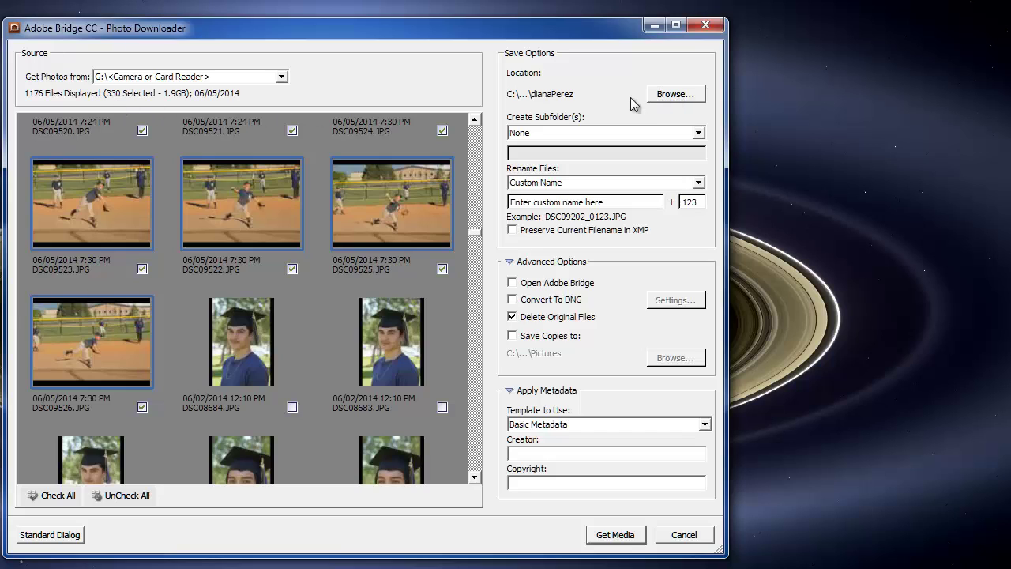
Create a new folder named Yankees6-5-14 inside C:\pictures13-14.
left_click(675, 94)
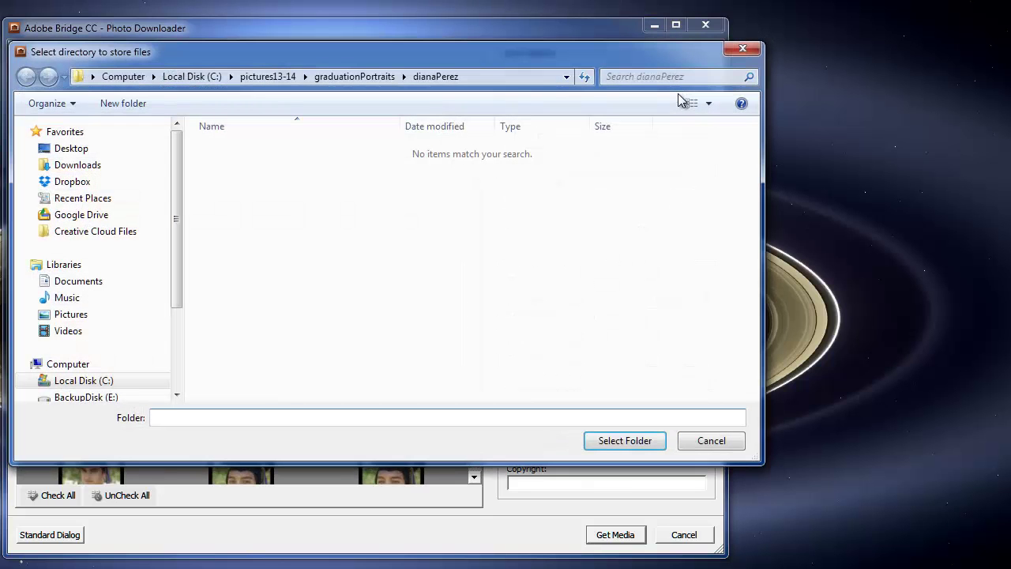
left_click(240, 77)
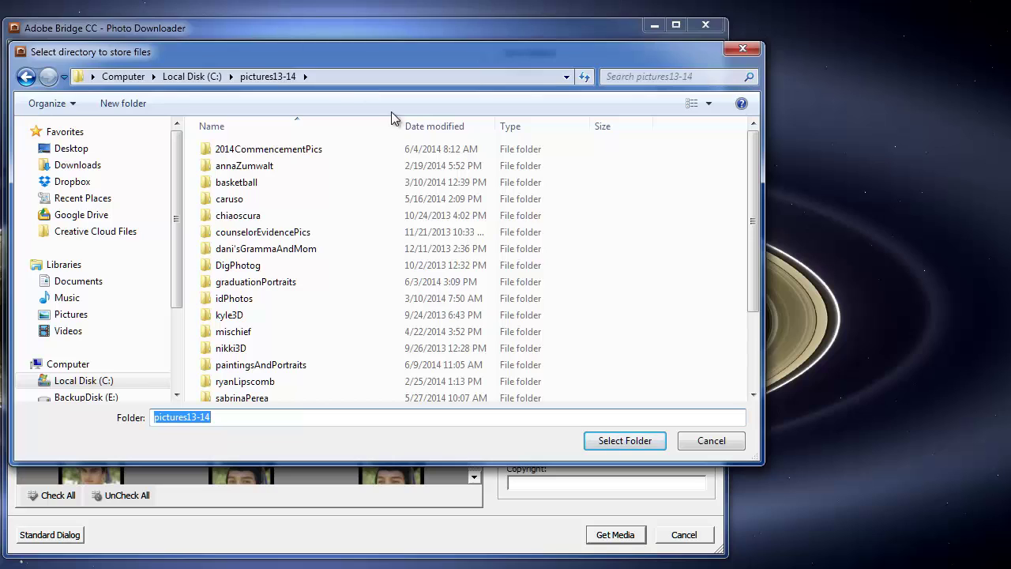
left_click(125, 104)
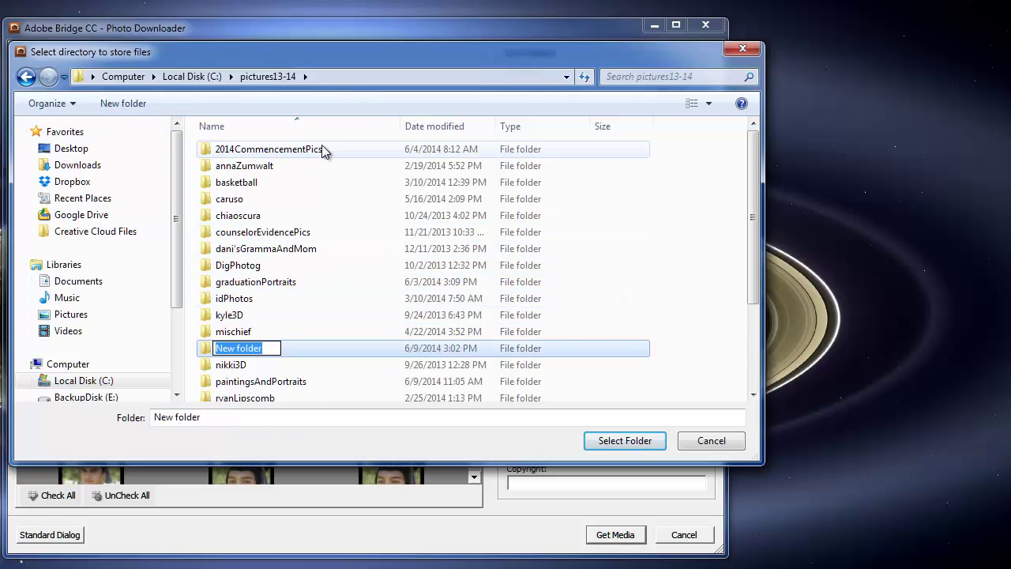
type("Yankees")
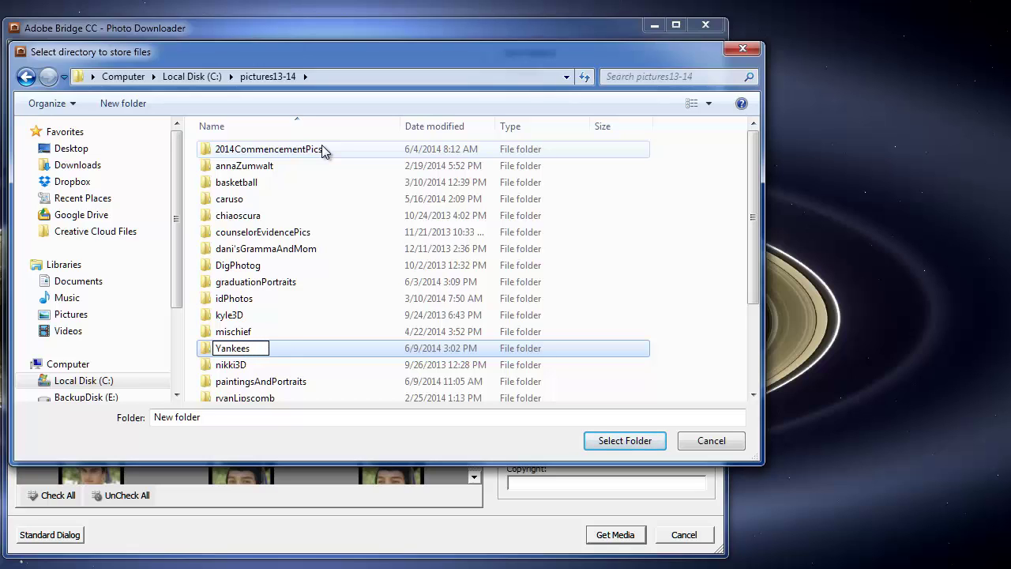
type("6-5-14")
key("Return")
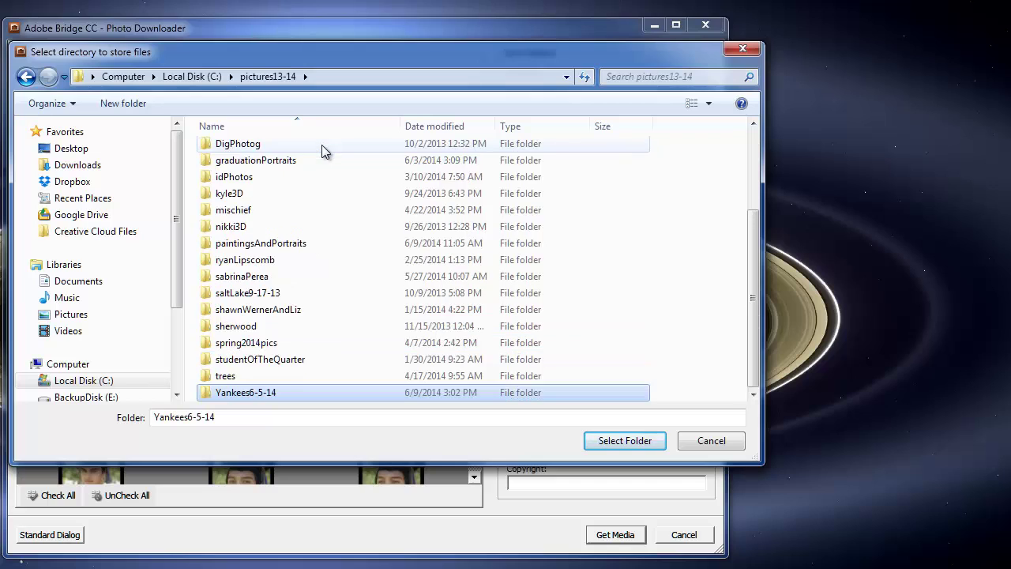
key("Return")
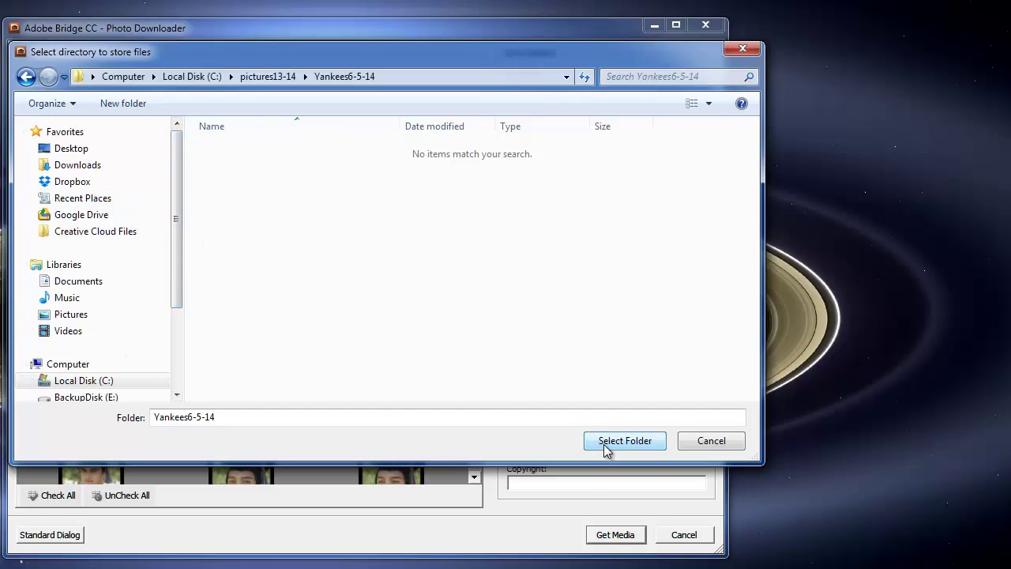
Set C:\pictures13-14\Yankees6-5-14 as the download destination folder.
left_click(267, 76)
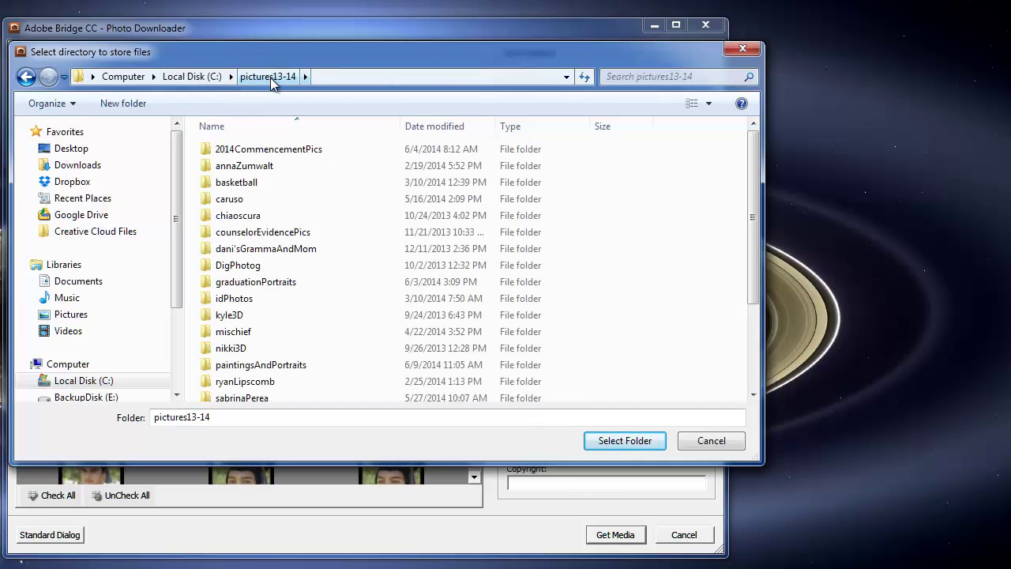
left_click_drag(753, 153, 753, 166)
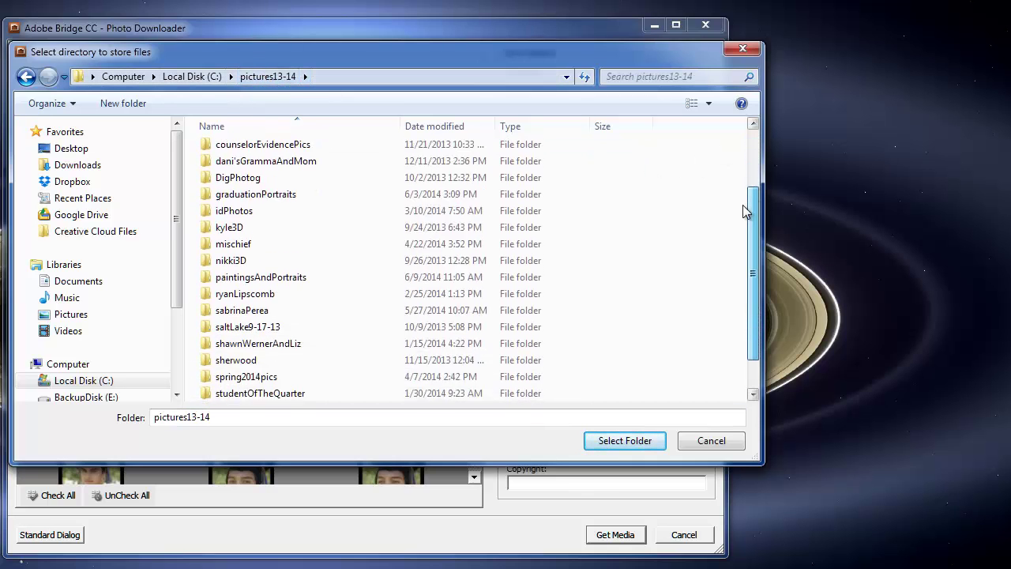
scroll(742, 213, "down", 1)
scroll(719, 278, "up", 4)
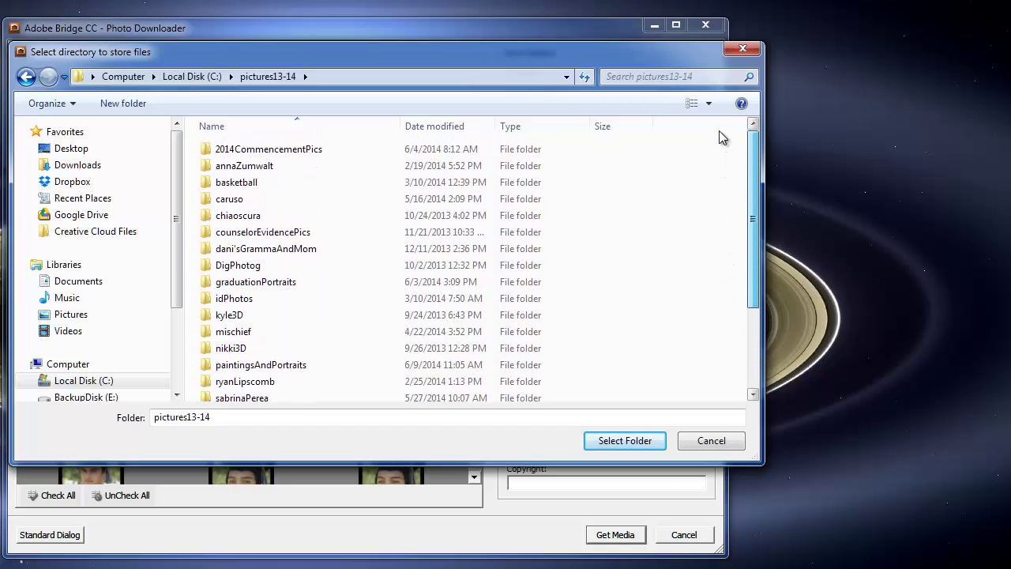
scroll(330, 203, "down", 3)
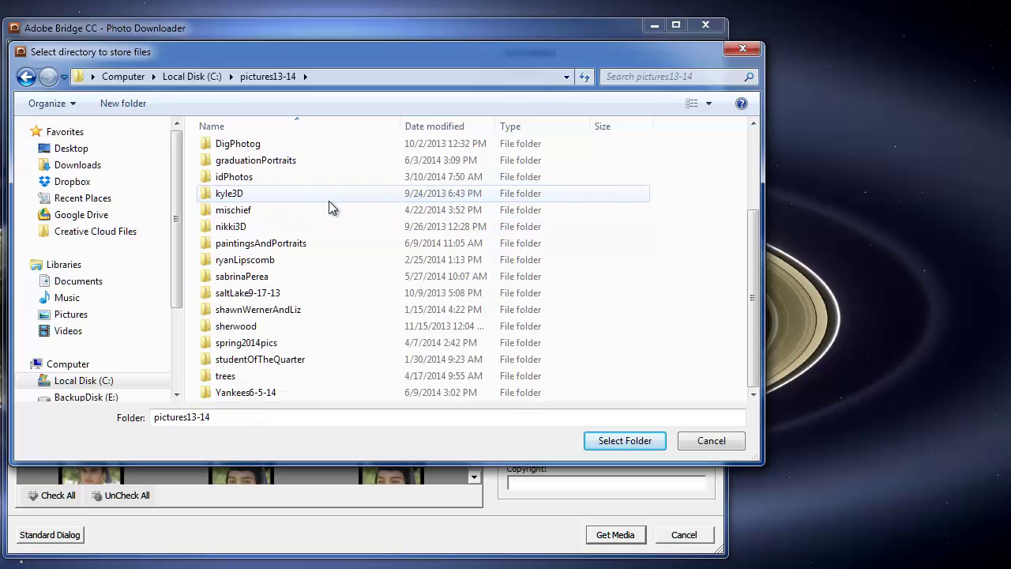
left_click(265, 390)
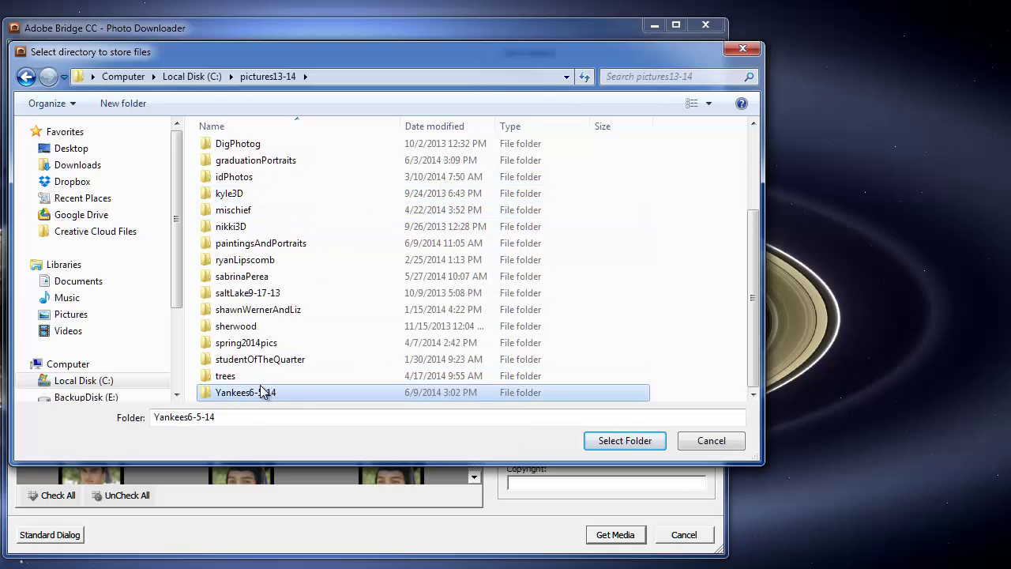
left_click(625, 441)
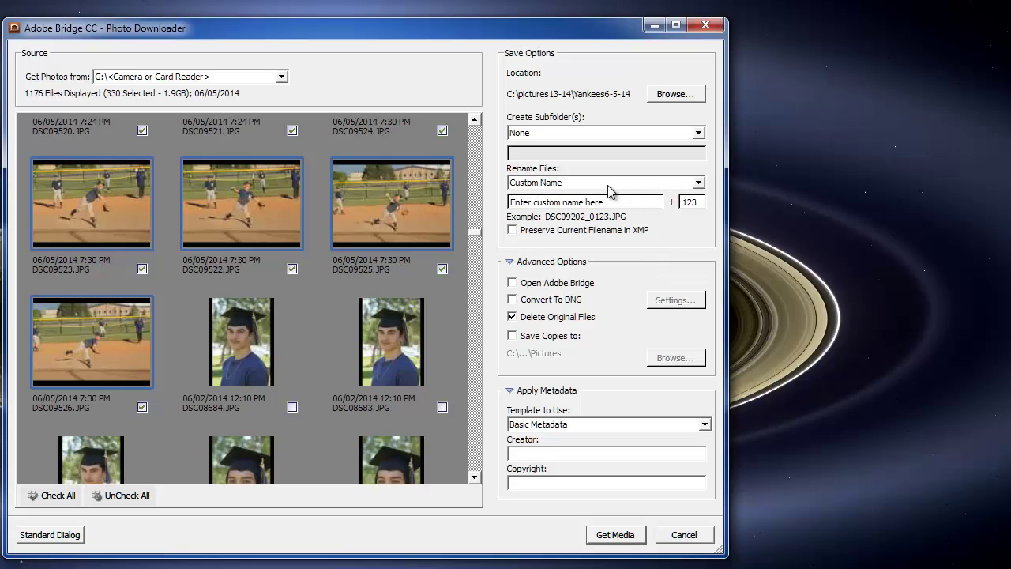
Keep the original files on the card and start copying the 330 photos to Yankees6-5-14.
left_click(513, 317)
left_click(619, 534)
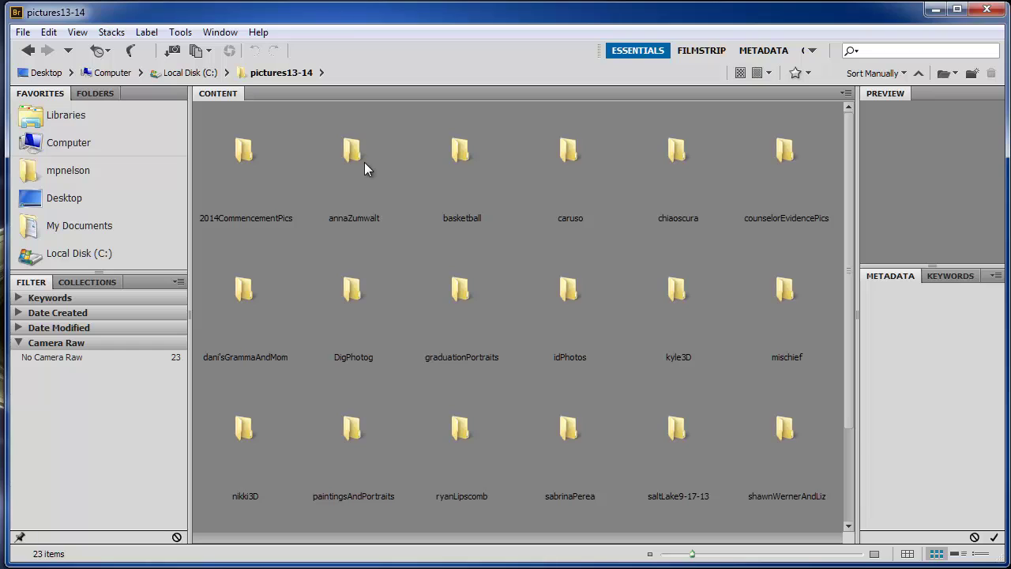
Open the Yankees6-5-14 folder to show its 325 imported items.
left_click_drag(847, 160, 856, 272)
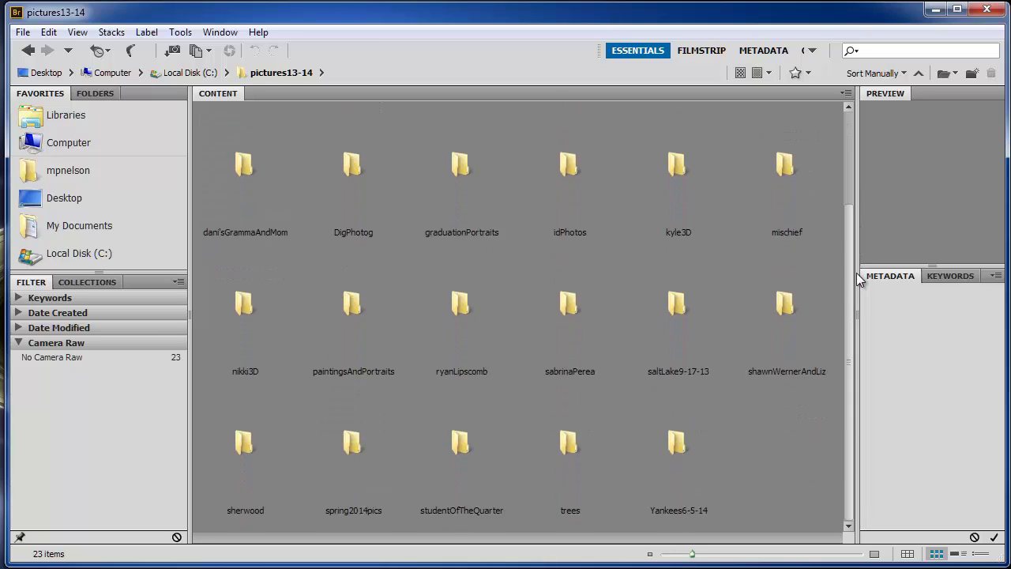
left_click(677, 448)
double_click(677, 447)
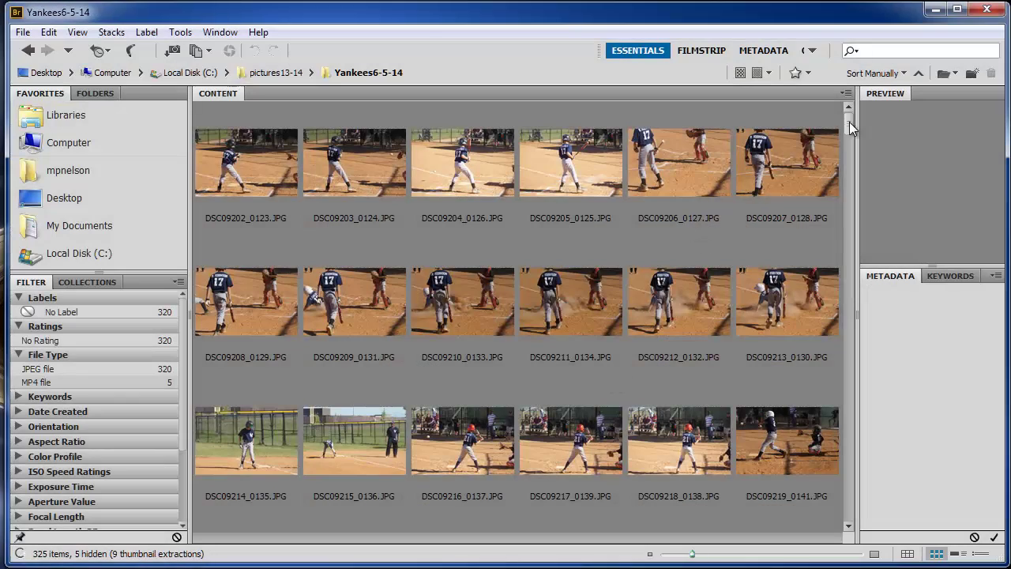
Scroll through the baseball thumbnails to view DSC09202_0123.JPG's preview and file properties.
left_click_drag(849, 121, 851, 154)
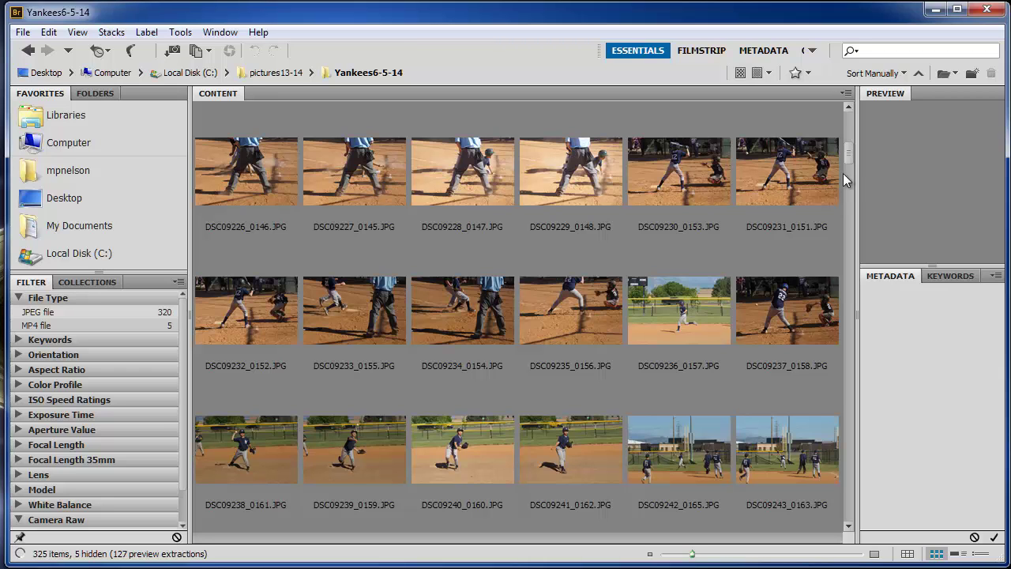
left_click_drag(847, 151, 848, 184)
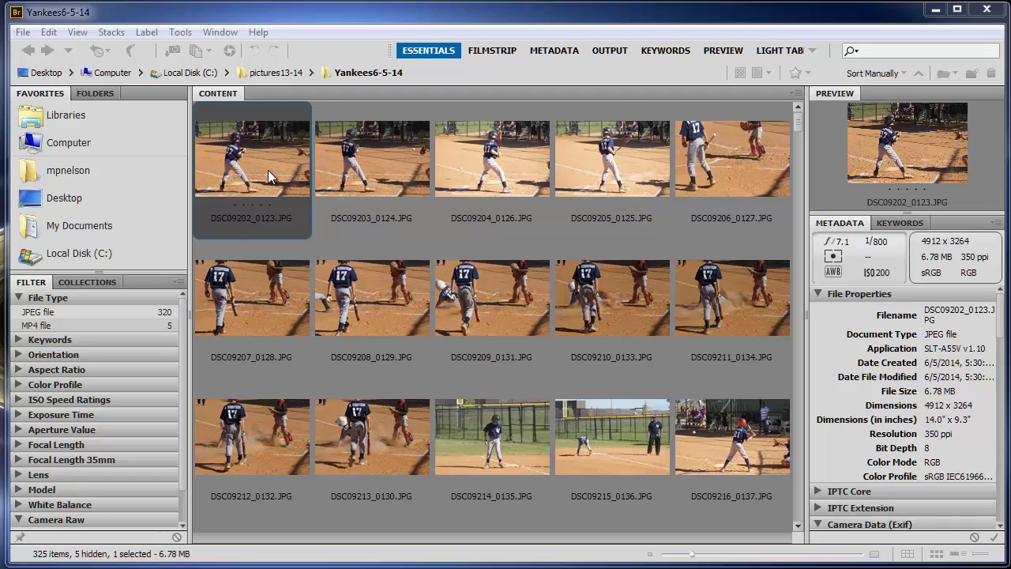
Expand, then collapse, the Keywords, Orientation, Aspect Ratio and Color Profile filters.
left_click(19, 341)
left_click(20, 369)
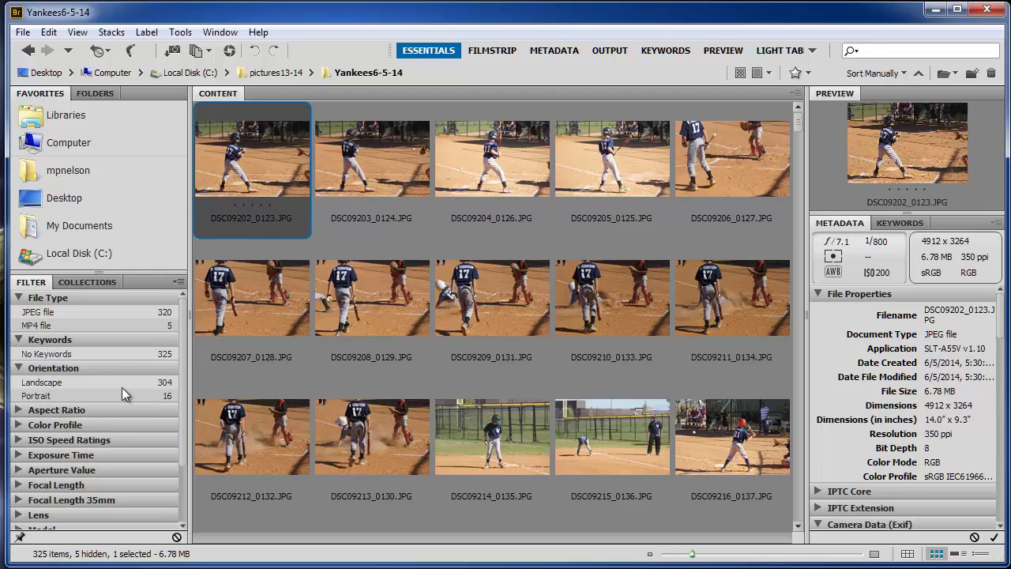
left_click(17, 410)
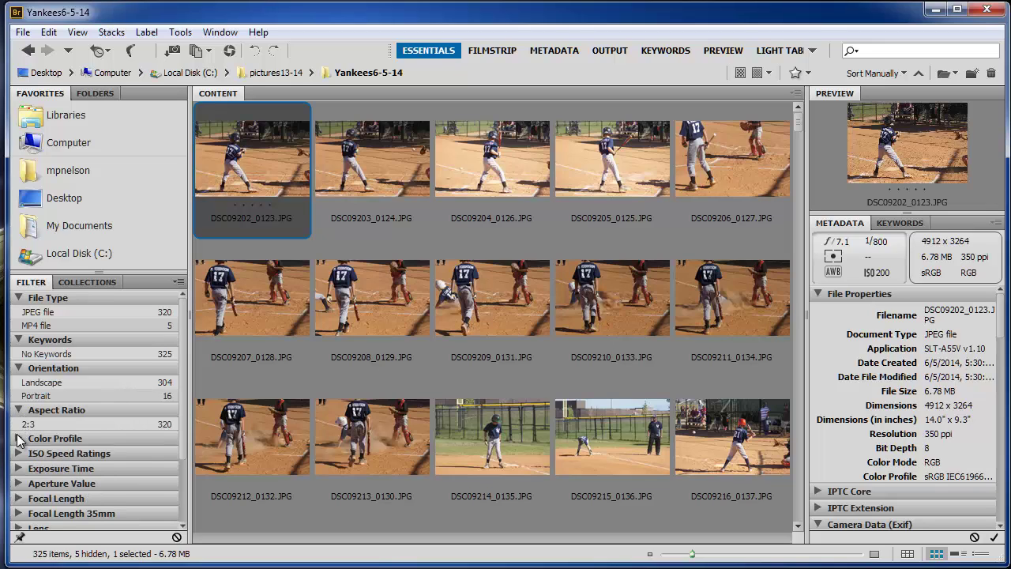
left_click(18, 439)
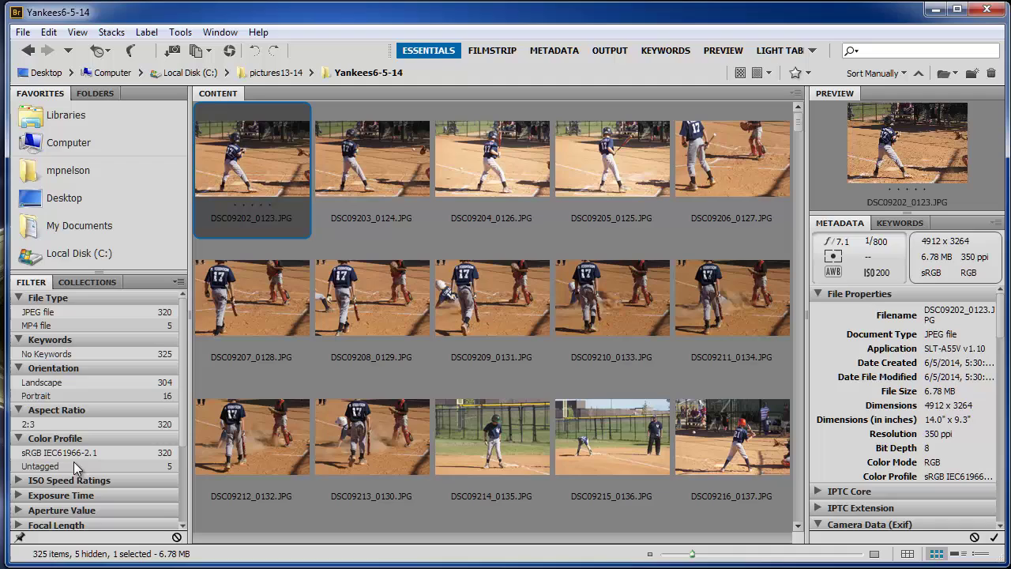
left_click(18, 439)
left_click(17, 410)
left_click(17, 369)
left_click(17, 340)
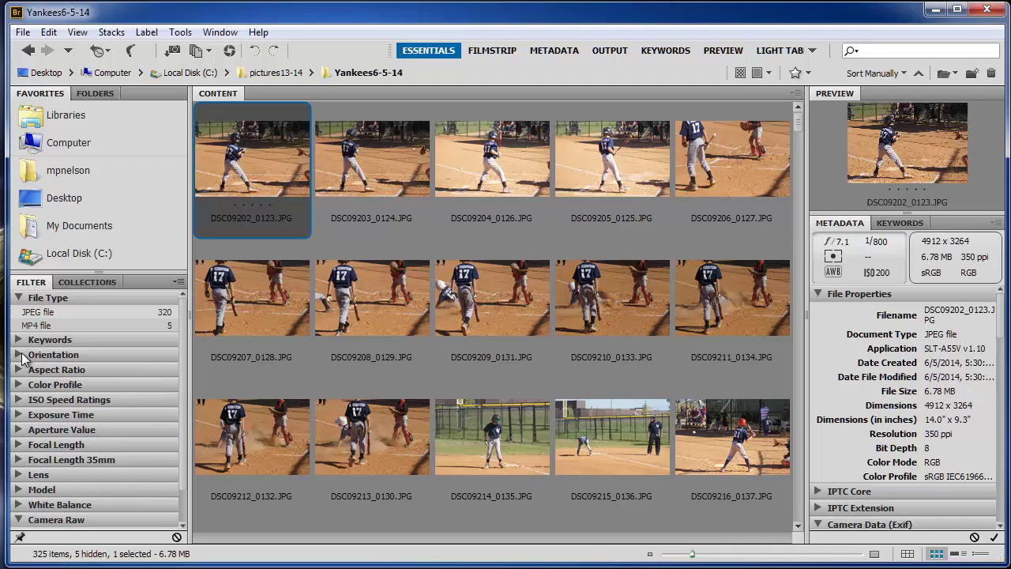
Expand, then collapse, the Exposure Time and Aperture Value filters.
left_click(17, 415)
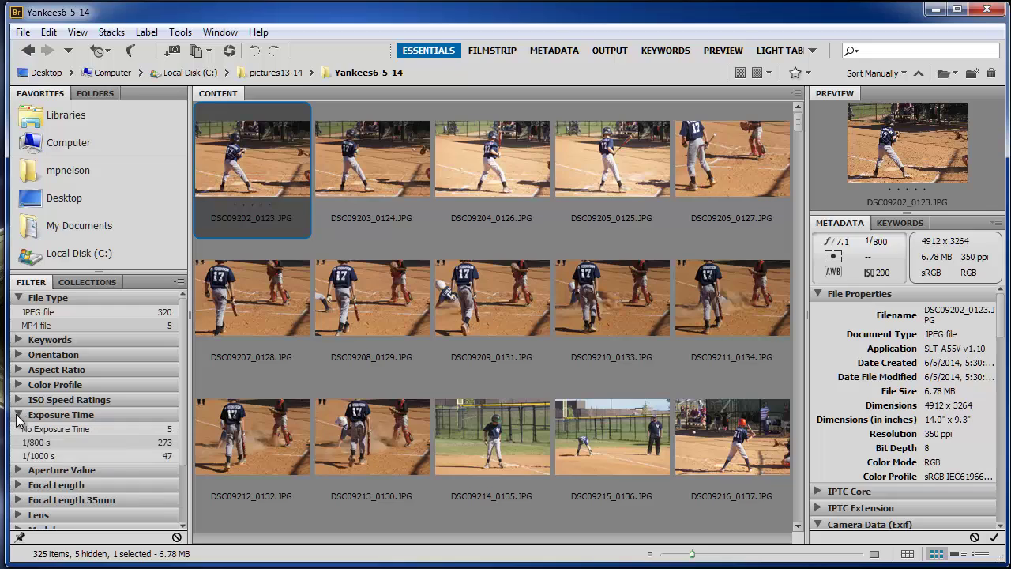
left_click(18, 470)
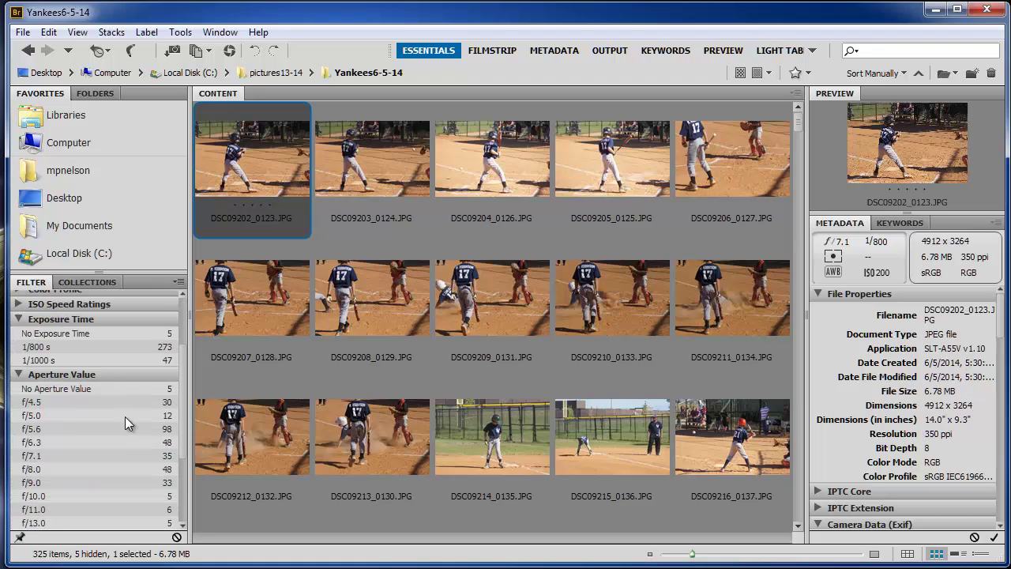
left_click(20, 377)
left_click(18, 336)
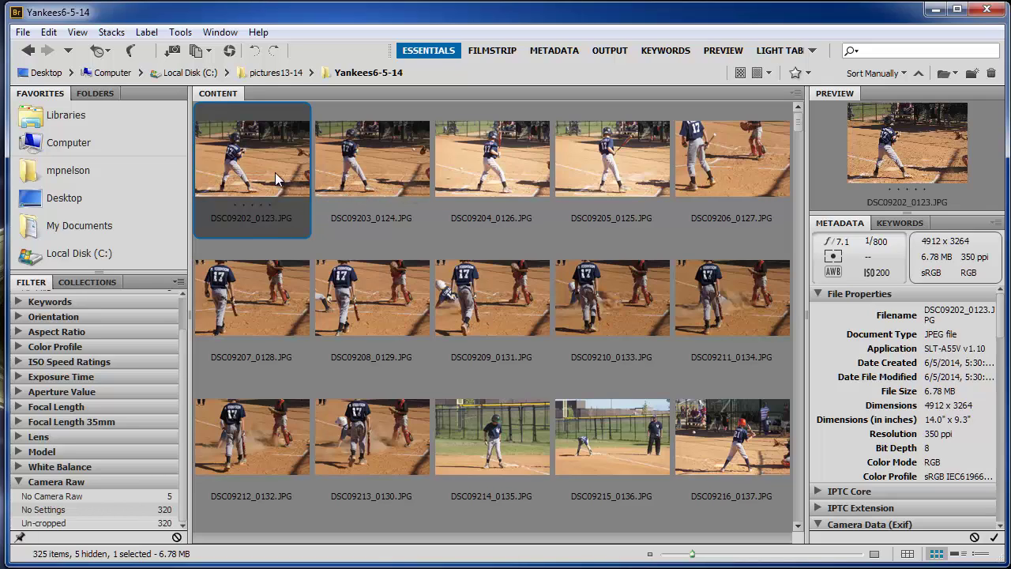
Enlarge the thumbnails and step through photos DSC09202 to DSC09207.
left_click(340, 148)
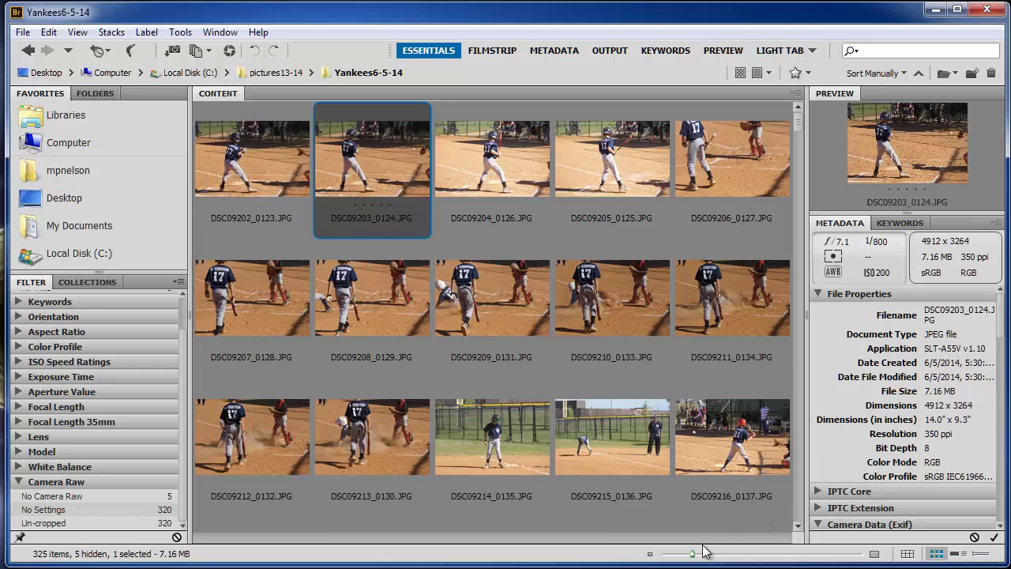
left_click_drag(691, 556, 807, 557)
key("Right")
key("Right")
key("Right")
key("Right")
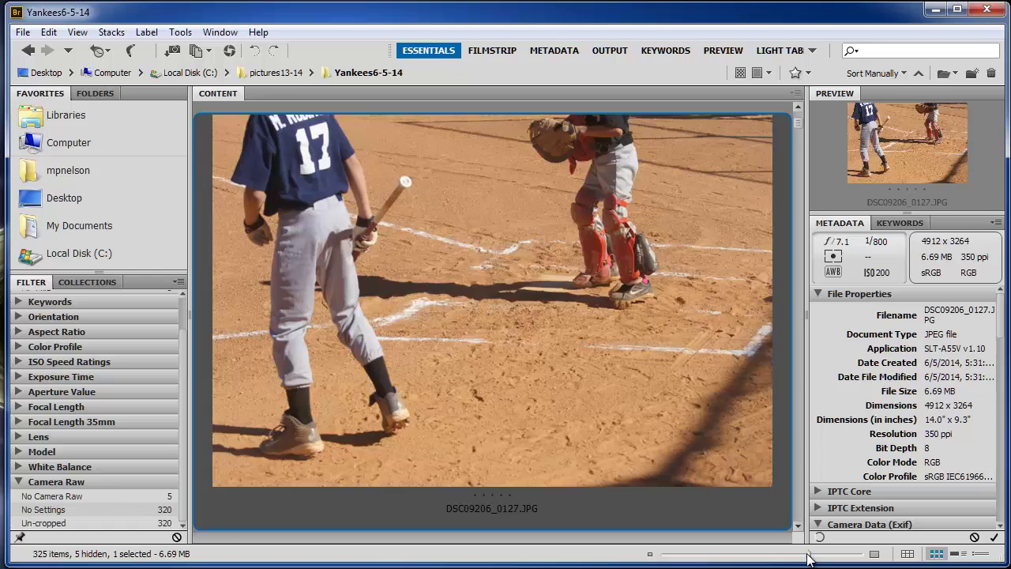
key("Left")
key("Left")
key("Left")
key("Left")
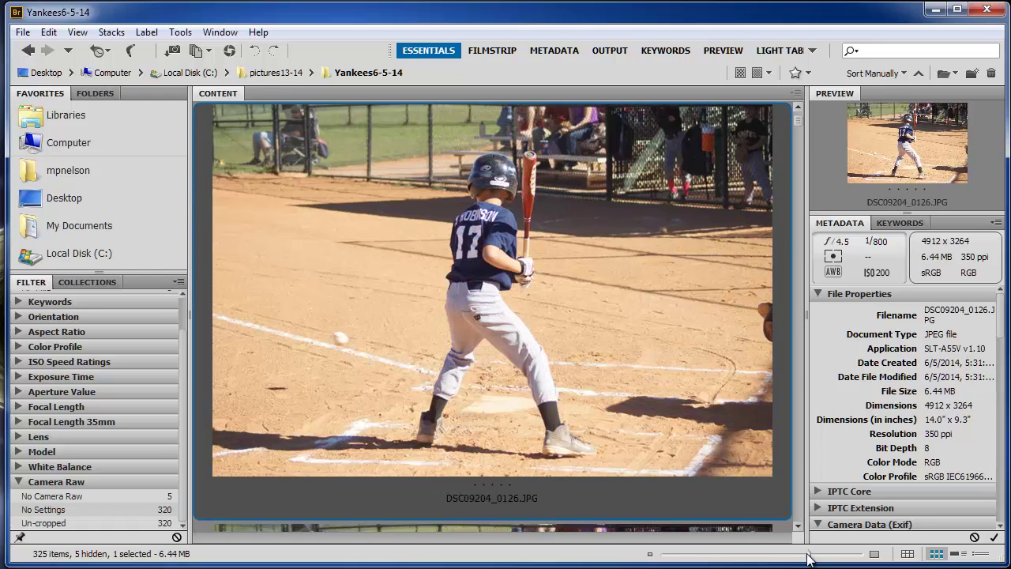
key("Left")
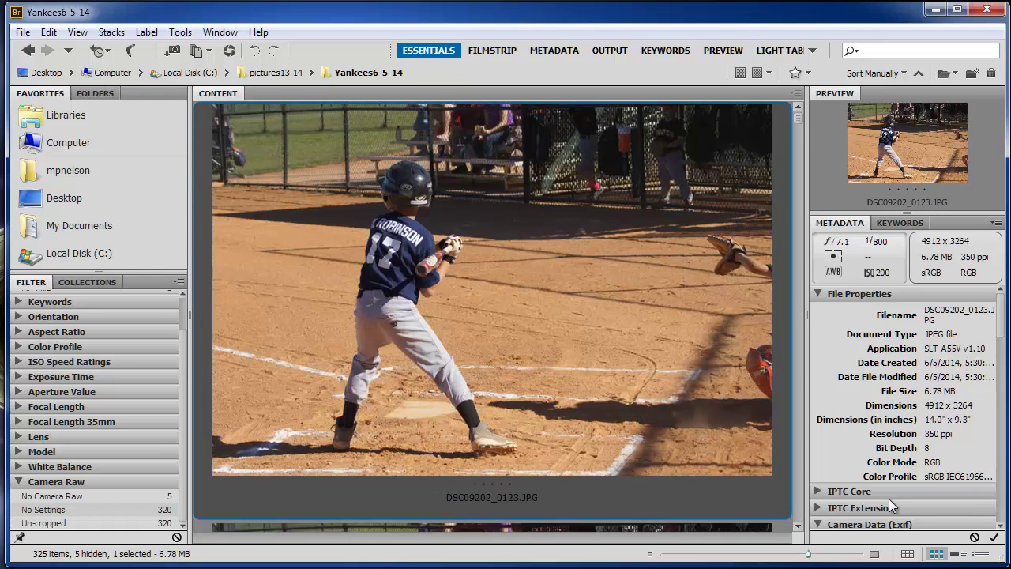
In the Filmstrip workspace, preview DSC09203, DSC09204 and DSC09210.
left_click(506, 54)
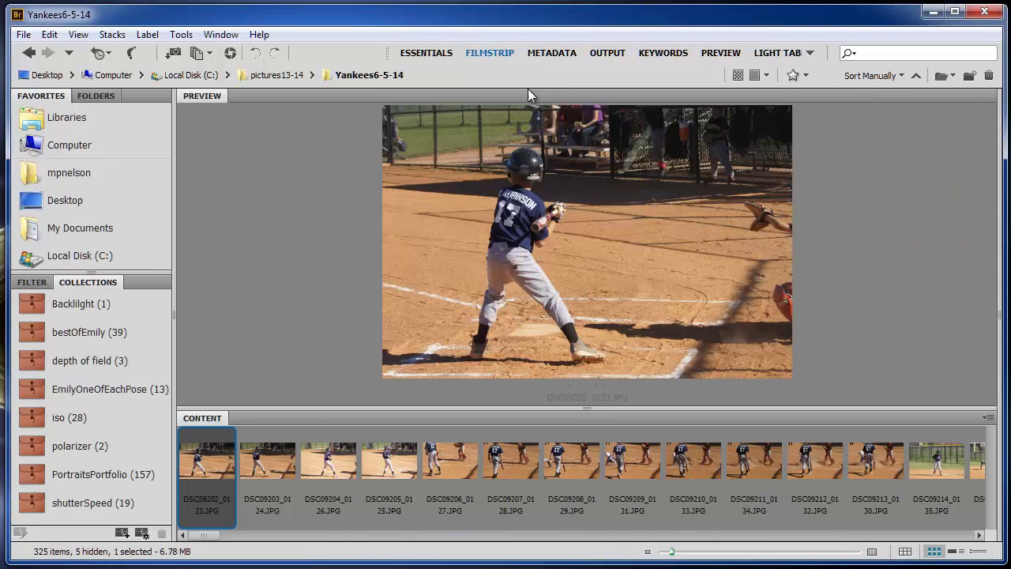
left_click(261, 469)
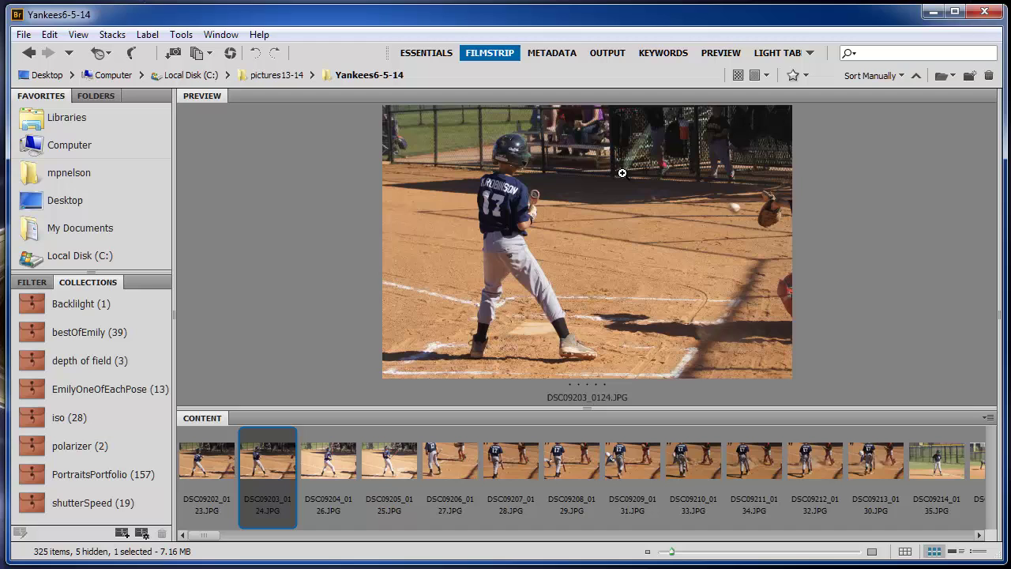
left_click(350, 455)
key("Right")
key("Right")
key("Right")
key("Right")
key("Right")
key("Right")
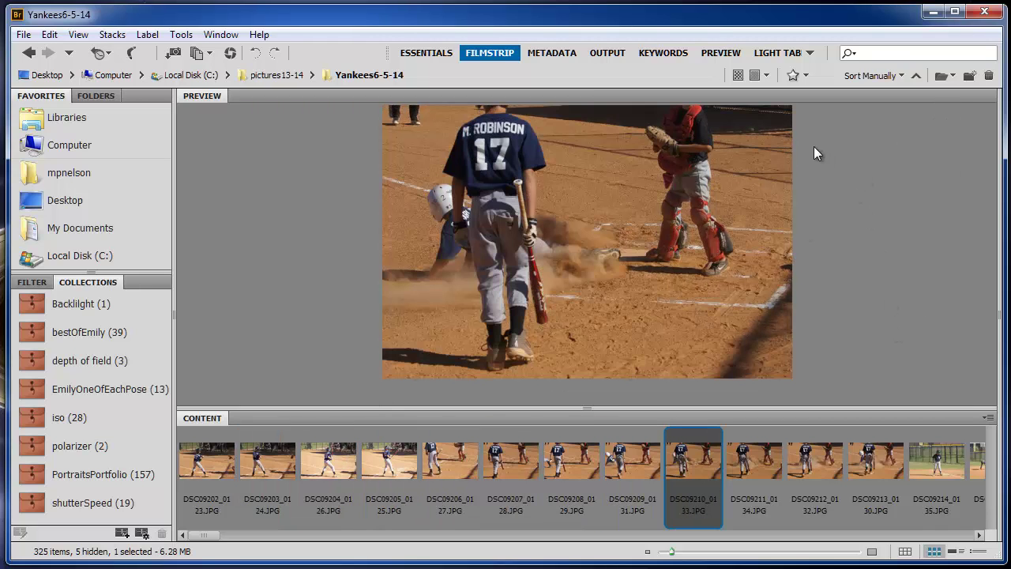
Try the Output and Essentials layouts, then return to Filmstrip and preview DSC09207_0128.JPG.
left_click(612, 54)
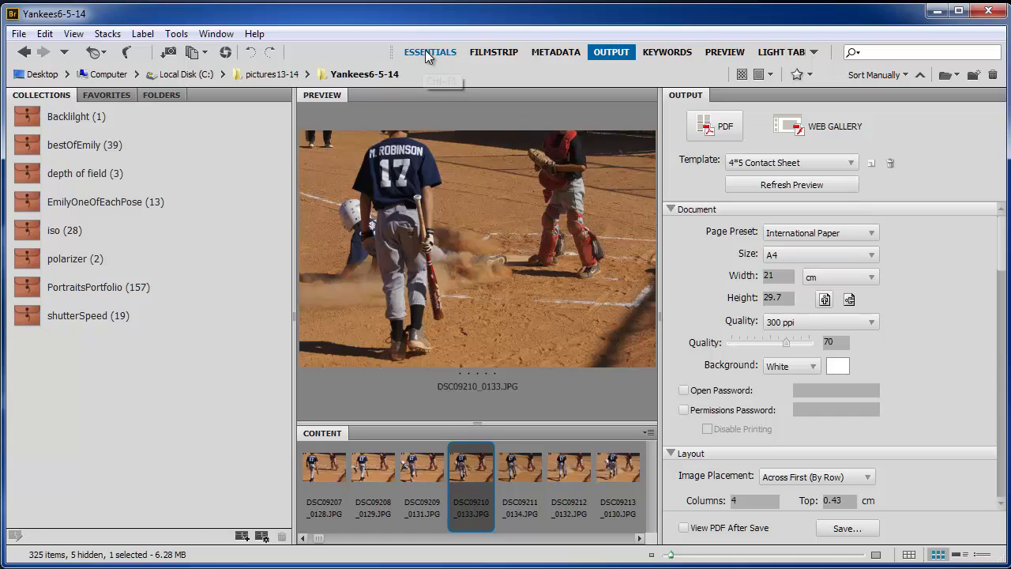
left_click(430, 53)
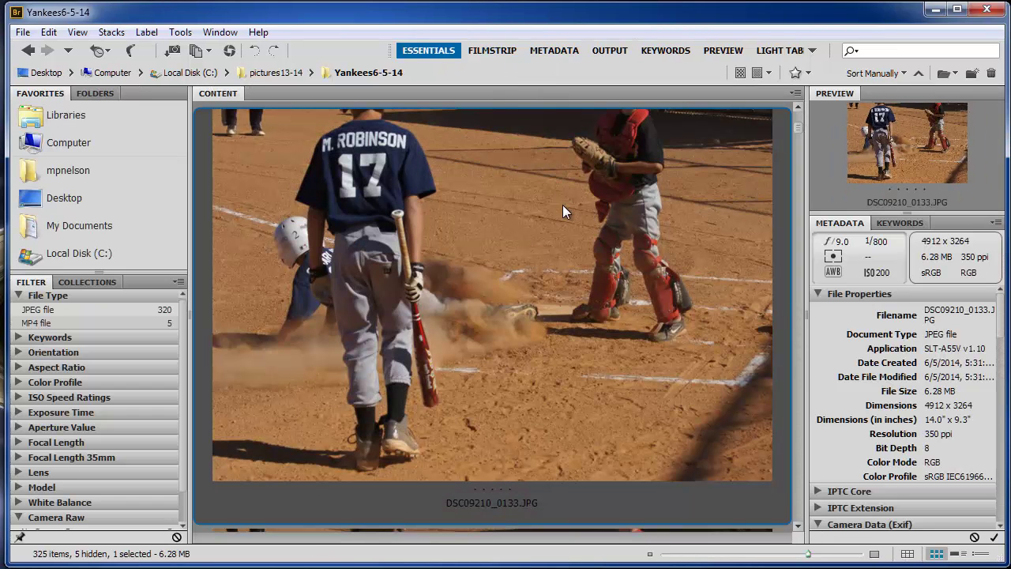
left_click(502, 51)
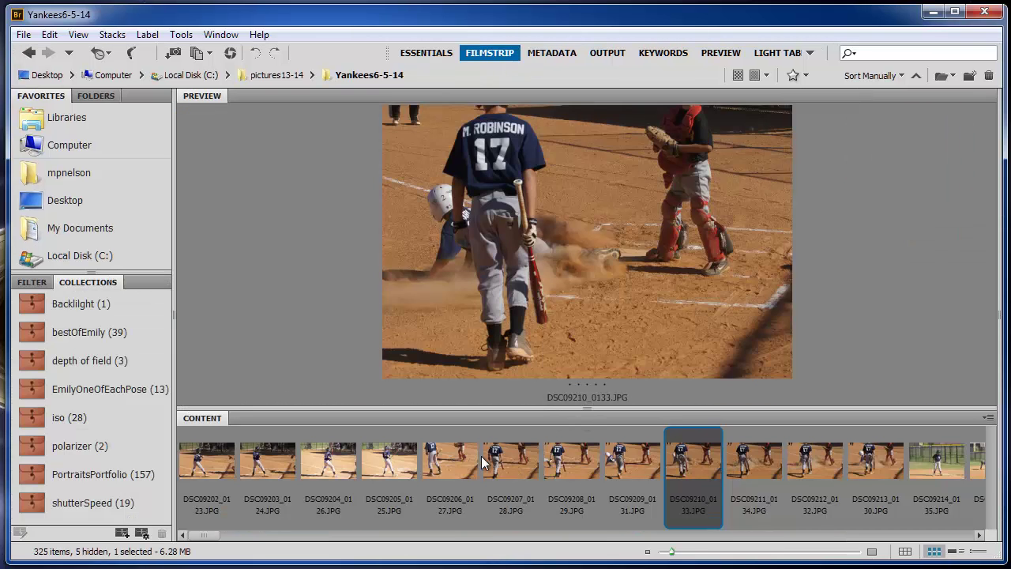
left_click(487, 512)
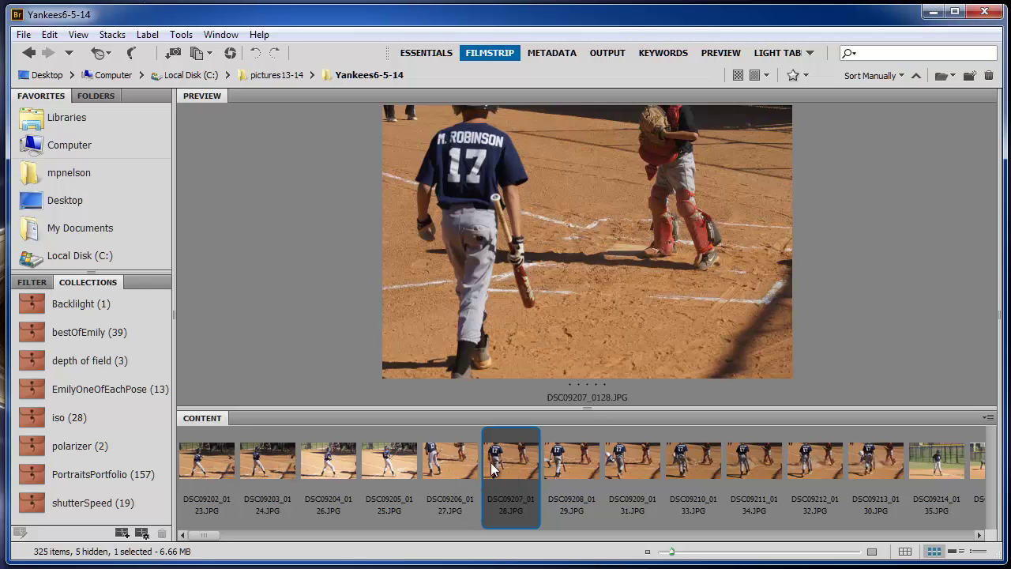
Select DSC09202 through DSC09207 and save them as a new collection named 'test'.
left_click(208, 459, "shift")
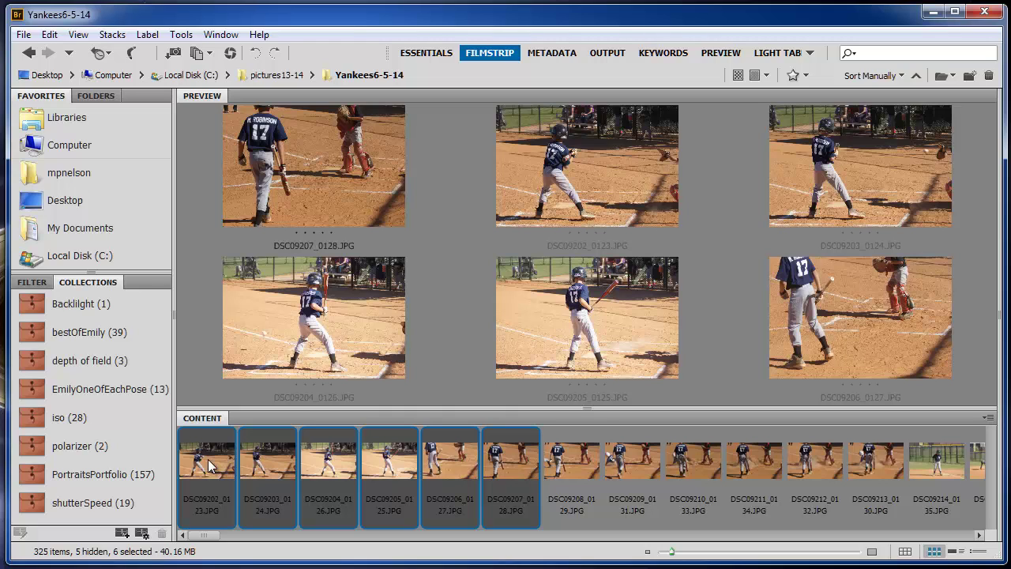
left_click(124, 534)
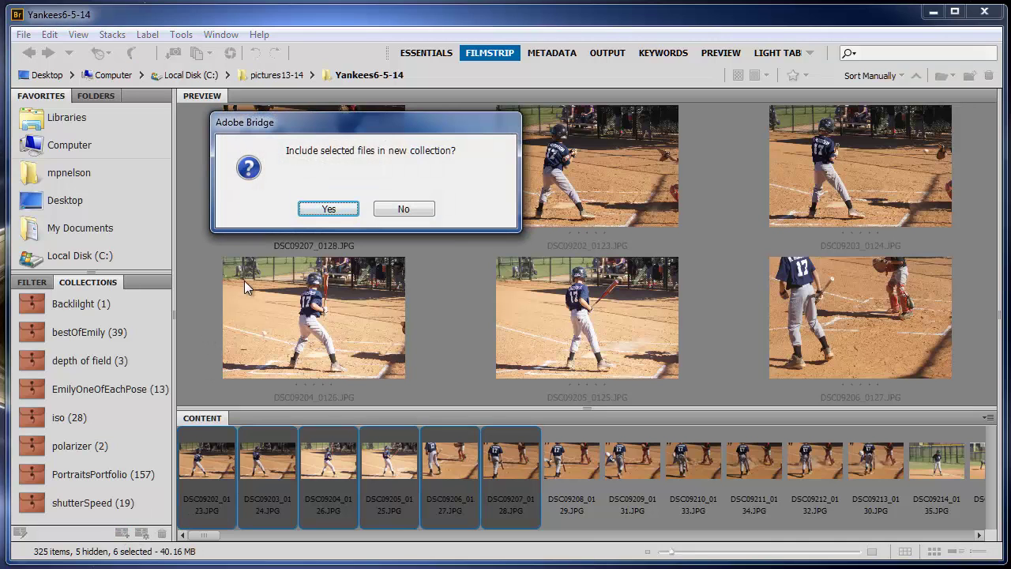
left_click(329, 209)
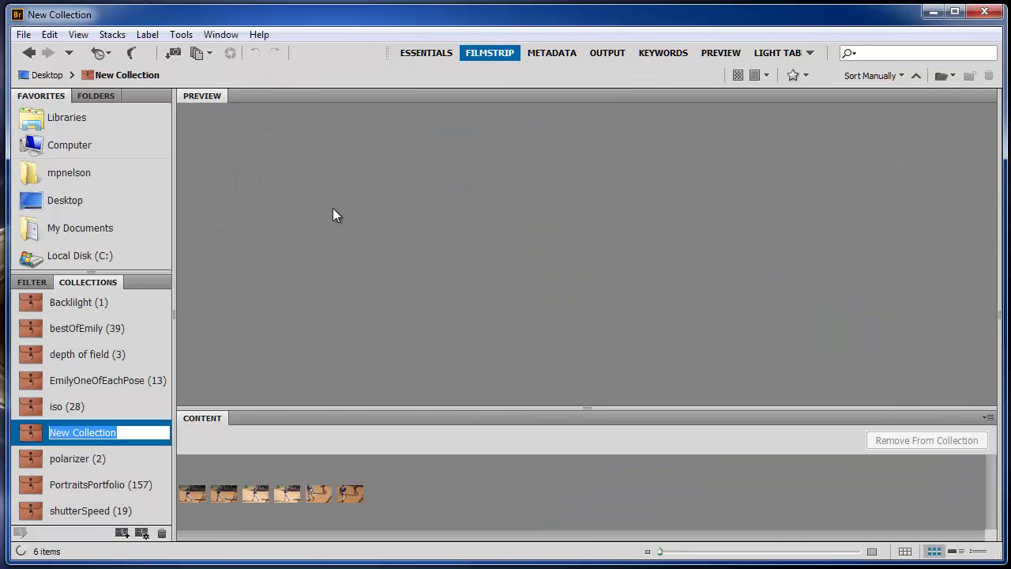
type("test")
key("Return")
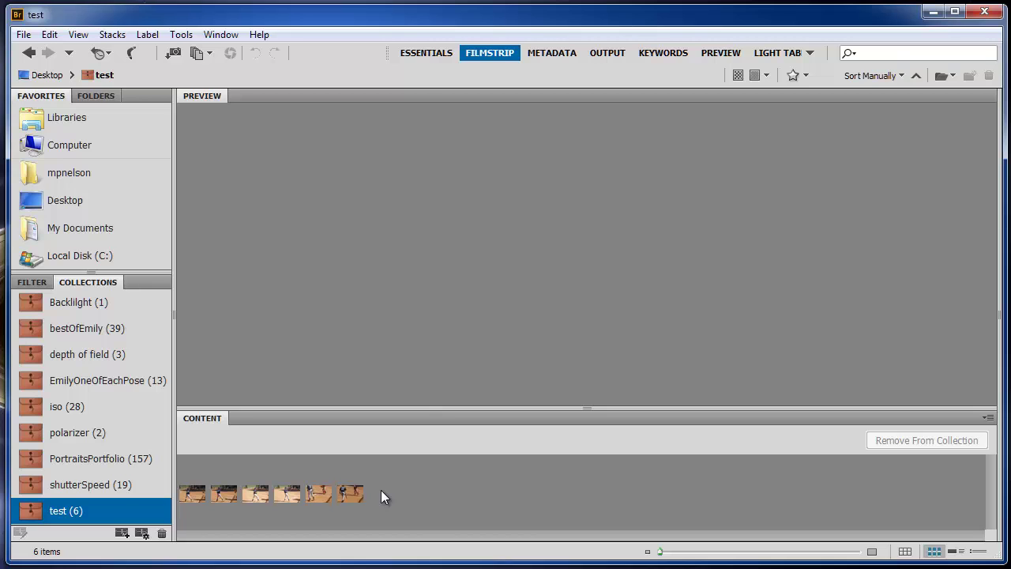
Preview the six test photos as a PDF, trying 5*8 Contact Sheet, then settling on 2*2 Cells.
left_click_drag(381, 496, 203, 495)
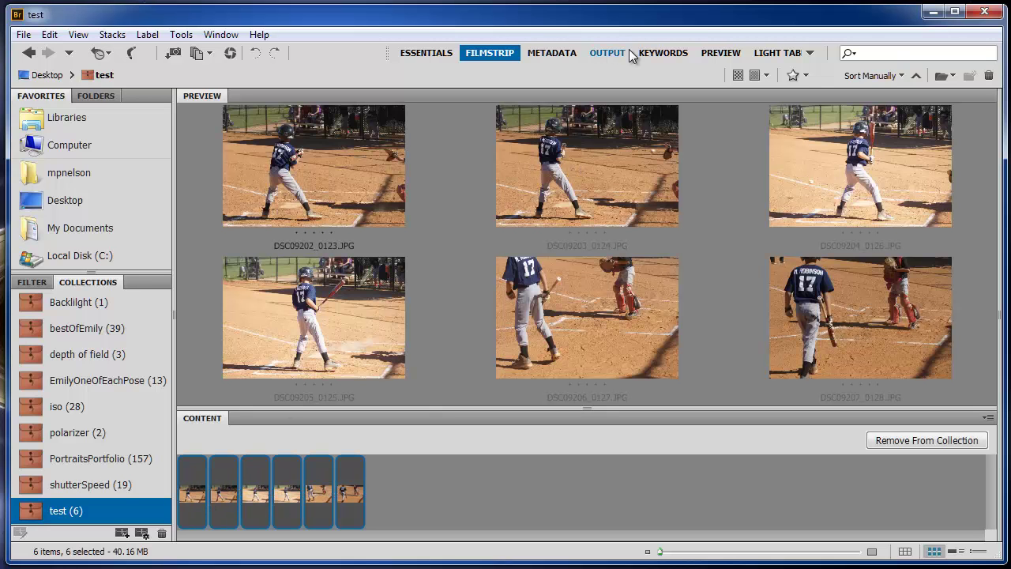
left_click(607, 53)
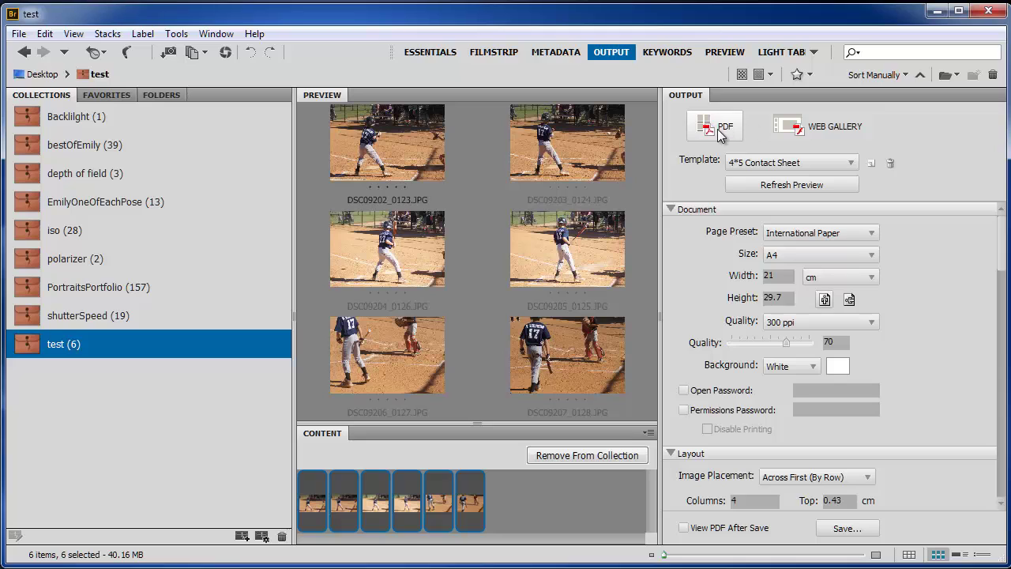
left_click(779, 162)
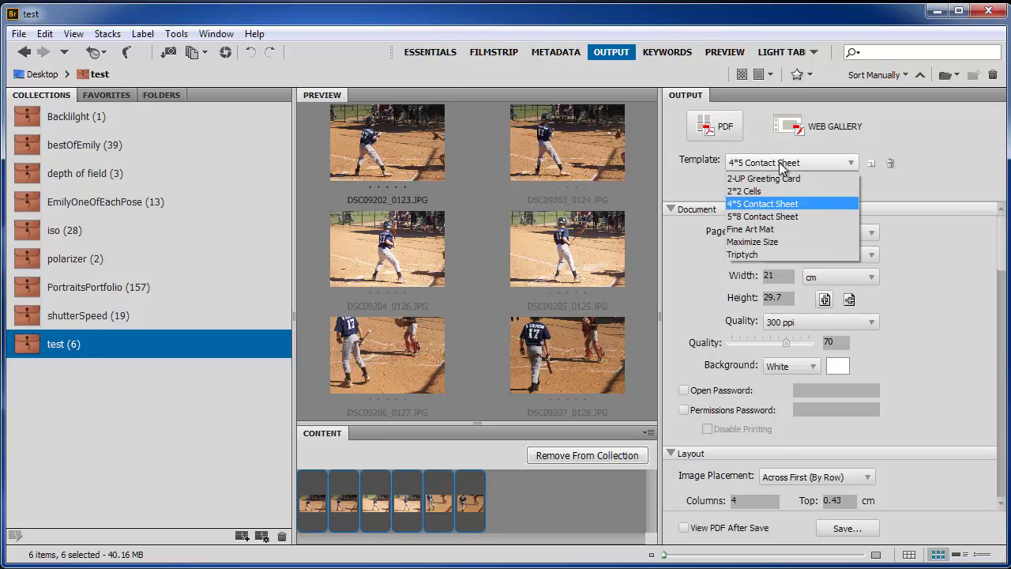
left_click(795, 219)
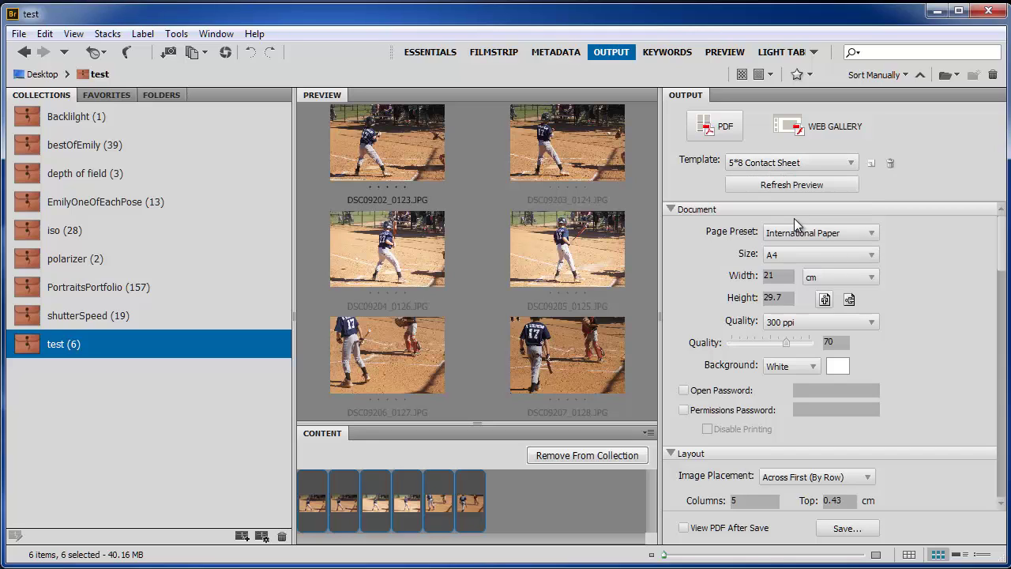
left_click(782, 186)
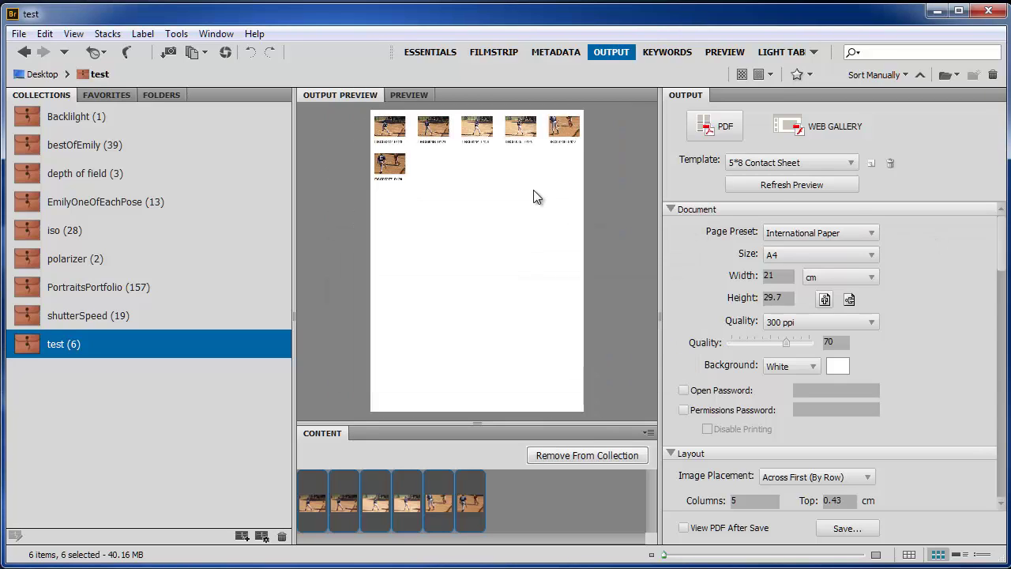
left_click(779, 162)
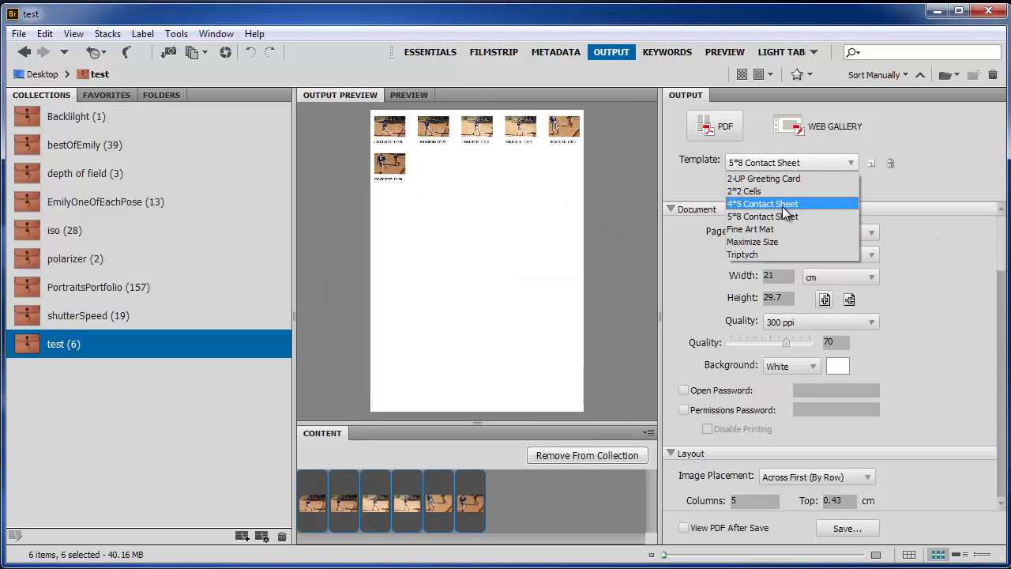
left_click(780, 192)
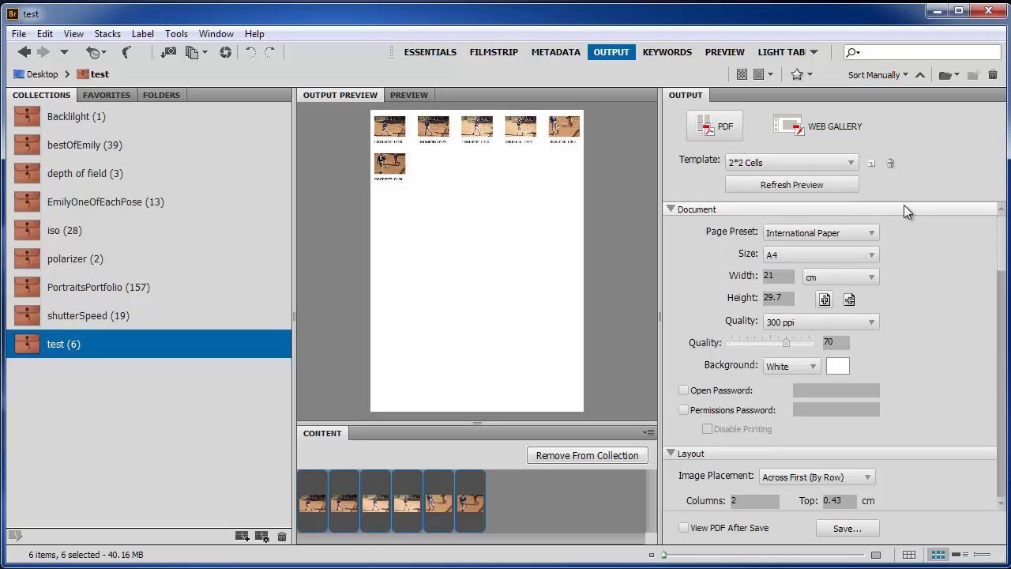
left_click(838, 188)
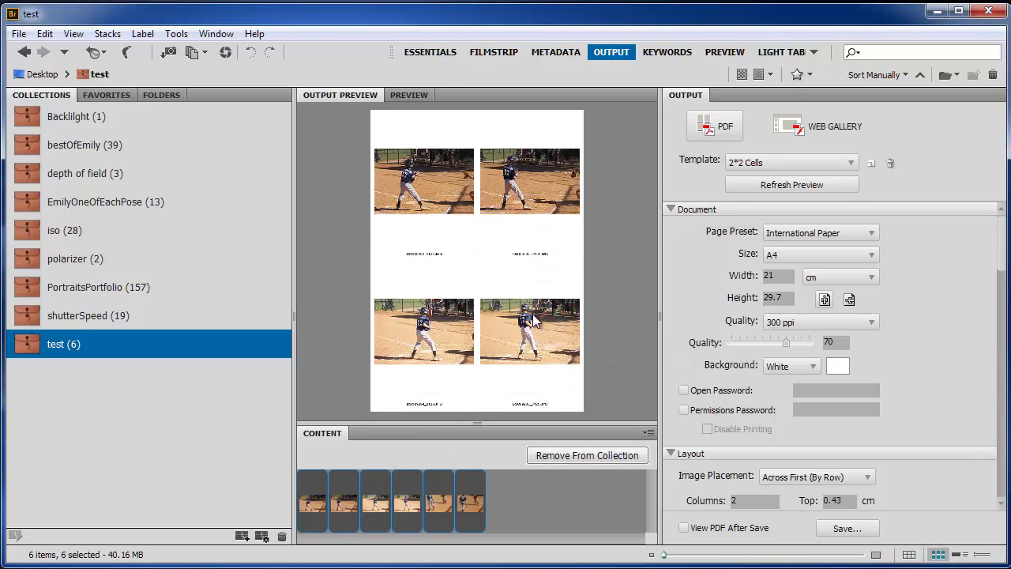
Switch the output to Web Gallery with the Left Filmstrip template and Medium Thumbnail style, reviewing the Site Info settings.
left_click(794, 128)
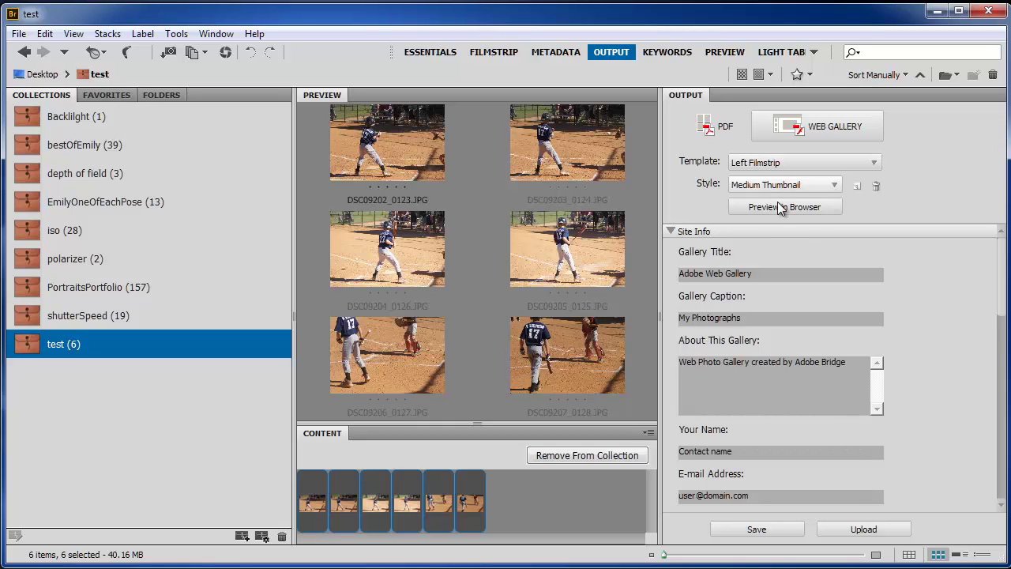
mouse_move(1001, 261)
left_mouse_down()
mouse_move(1001, 416)
mouse_move(1001, 262)
left_mouse_up()
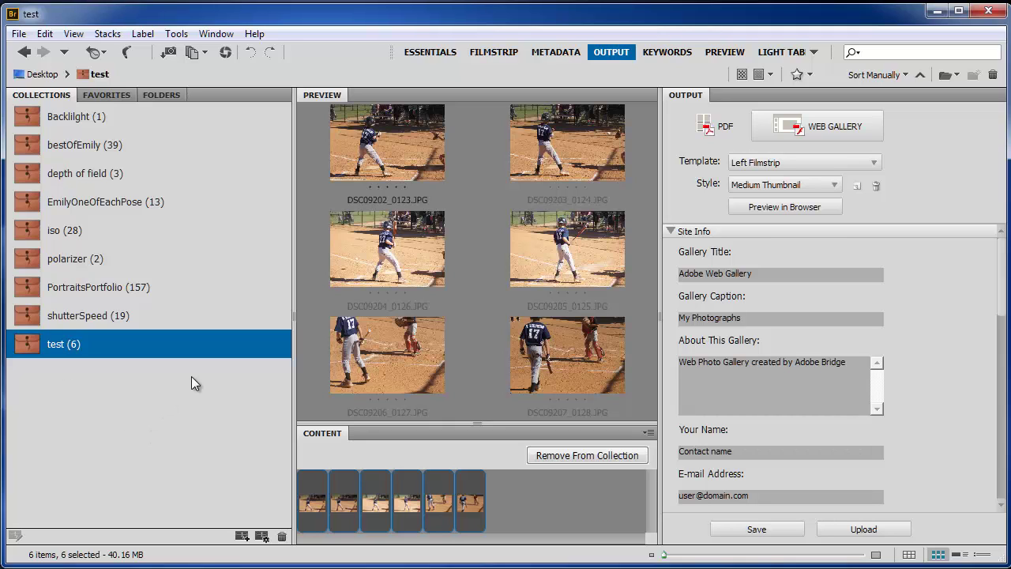
Go back, open the PortraitsPortfolio collection, and preview its first portraits through _MG_6502.CR2.
left_click(25, 52)
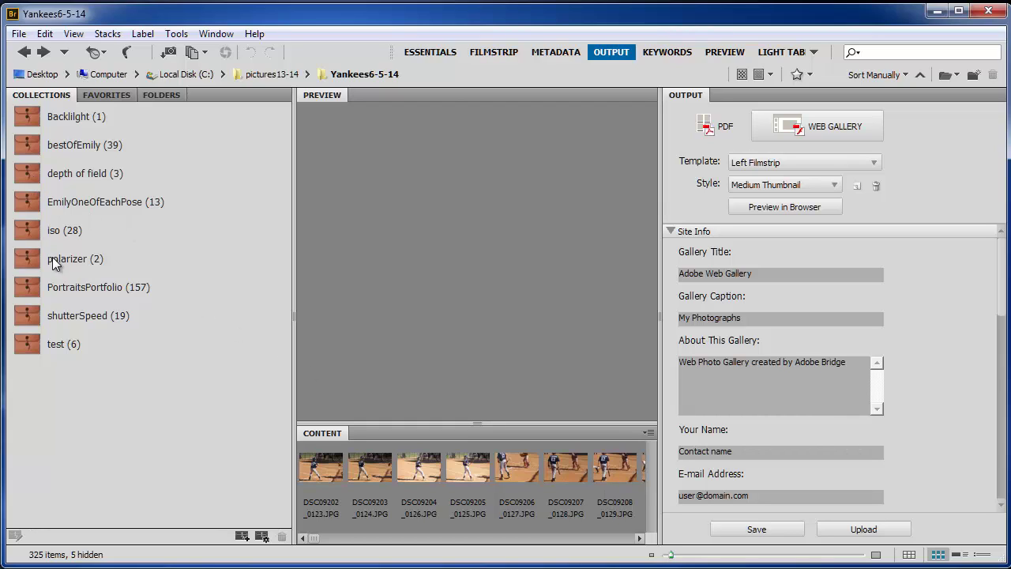
left_click(69, 289)
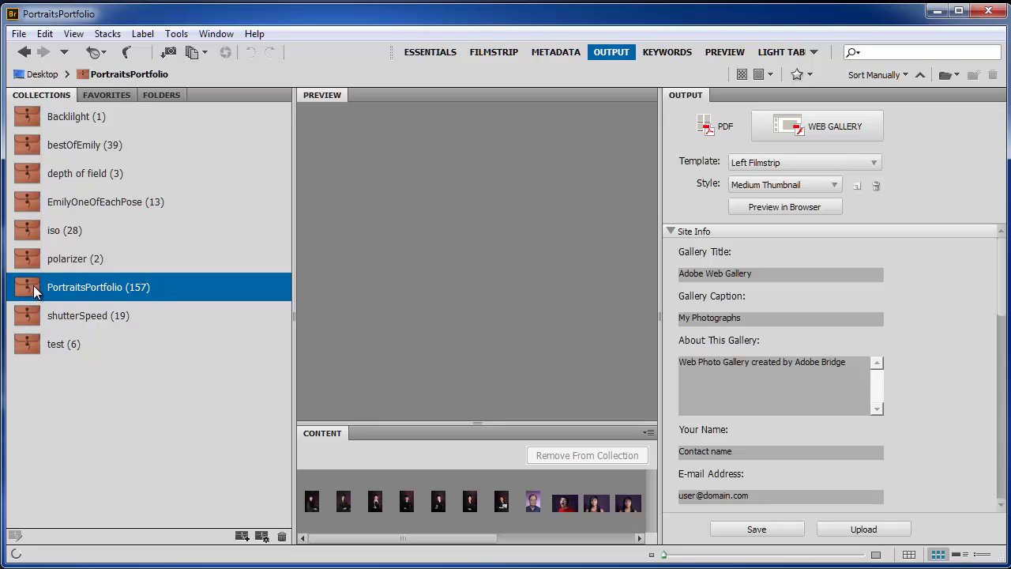
left_click(320, 503)
left_click(348, 503)
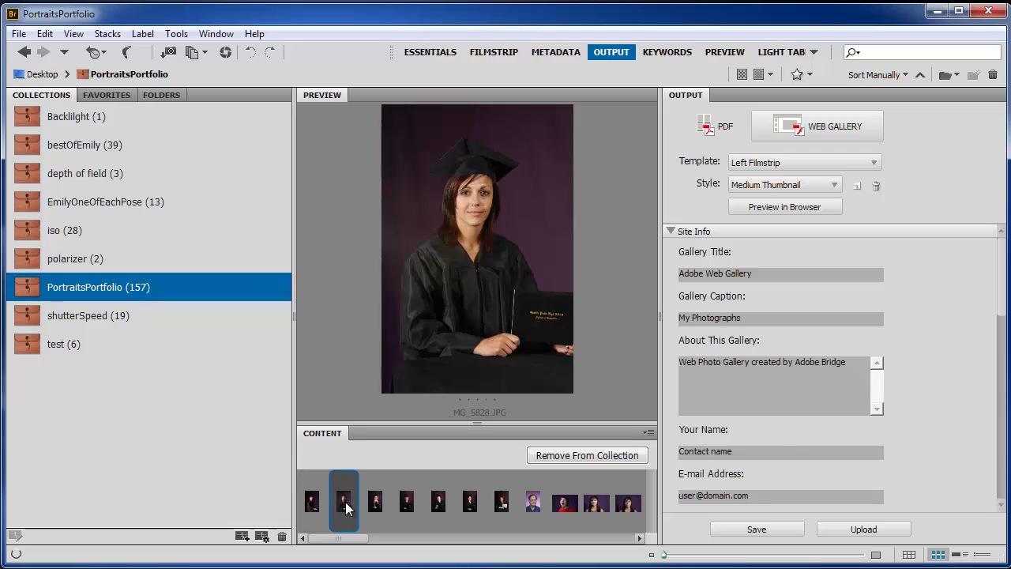
left_click(542, 502)
Preview more portraits, including _MG_6847.CR2, _MG_7317.CR2, _MG_7365.CR2 and _MG_7322.JPG.
left_click(567, 503)
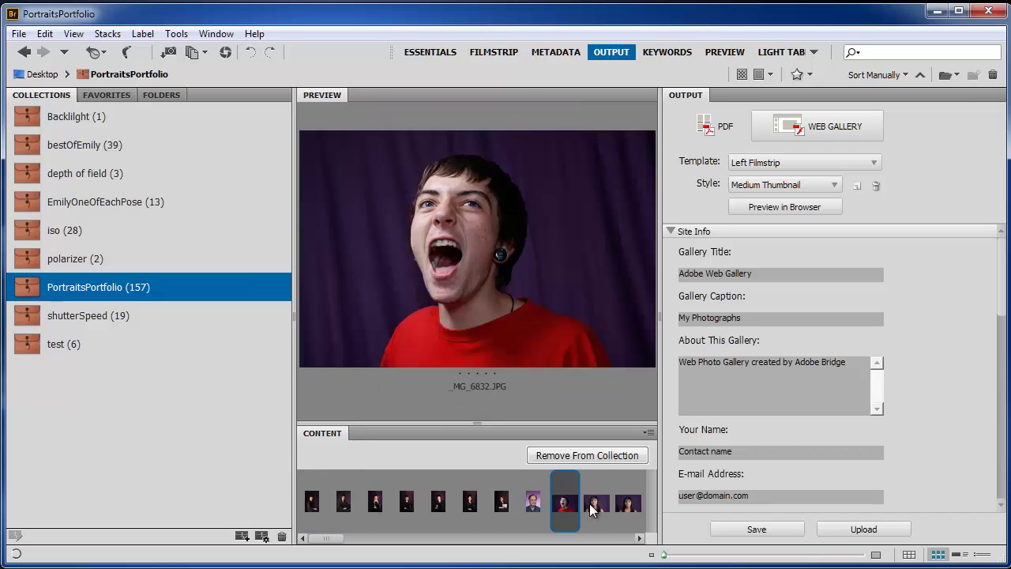
left_click(598, 503)
left_click(623, 506)
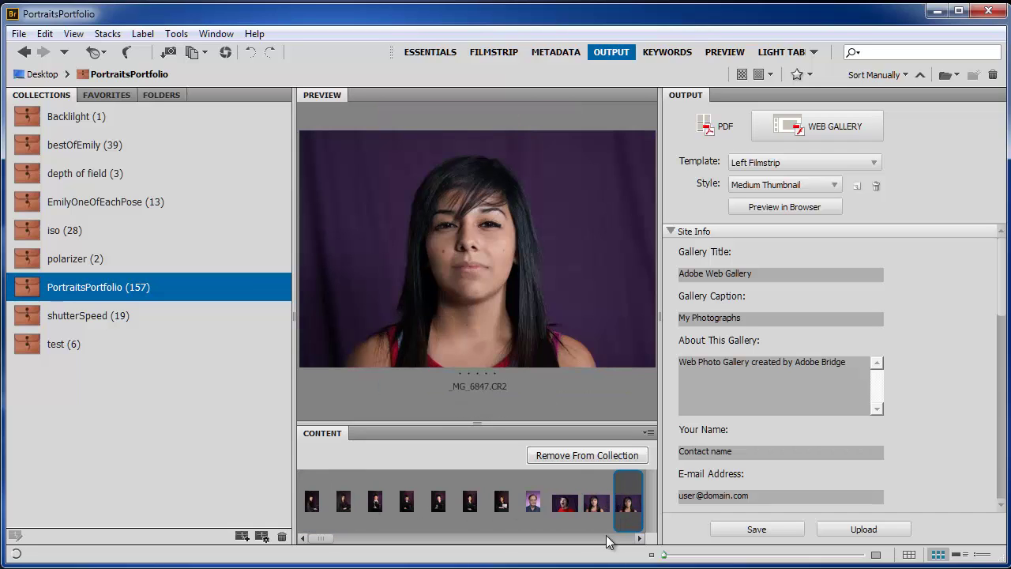
left_click_drag(338, 542, 400, 539)
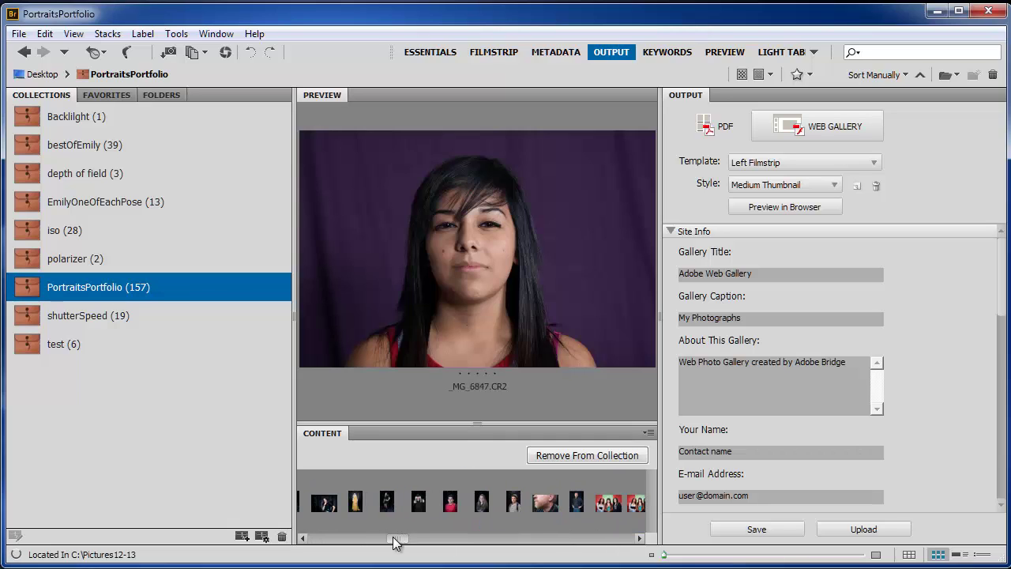
left_click(451, 501)
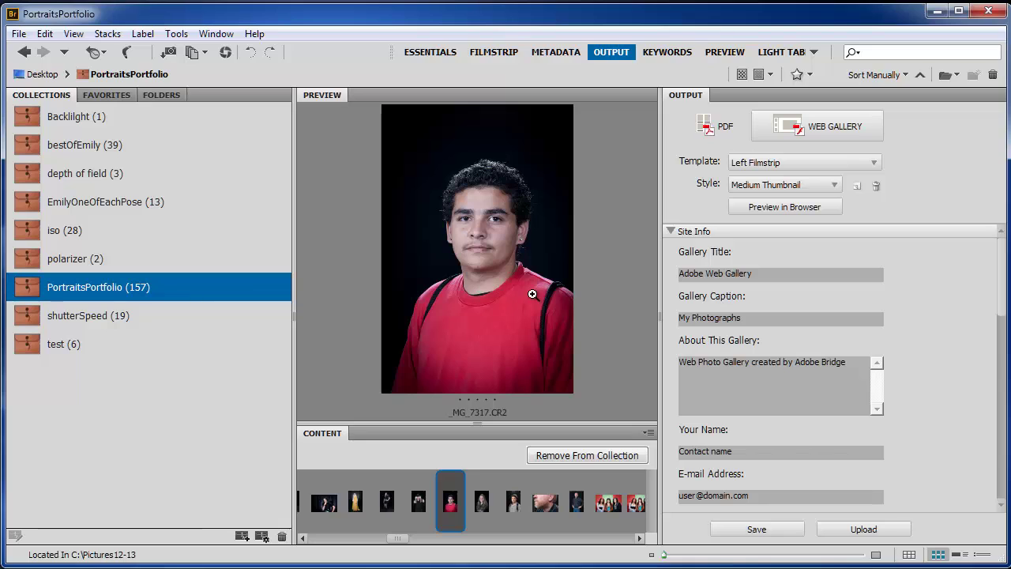
left_click(570, 506)
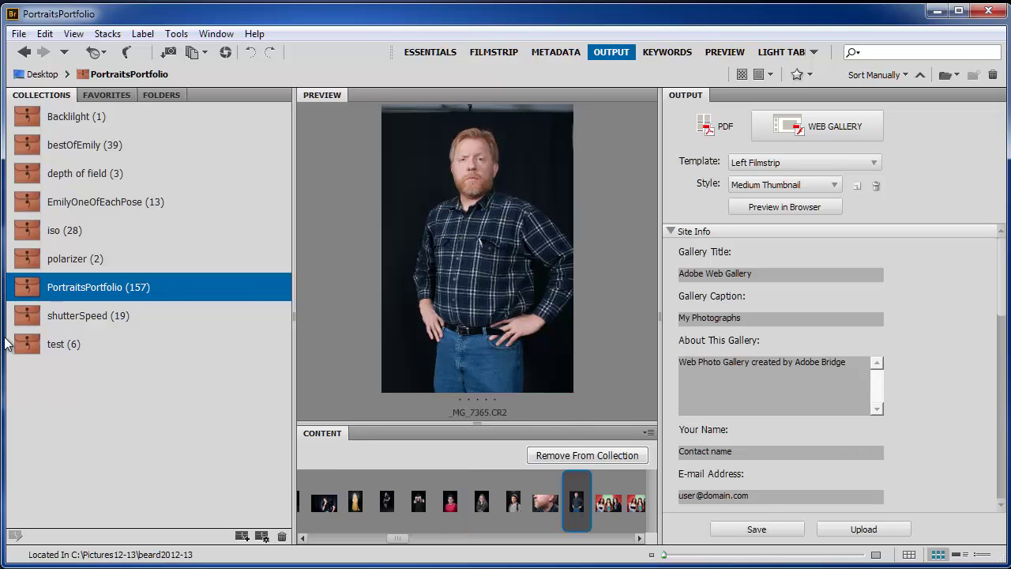
left_click(512, 510)
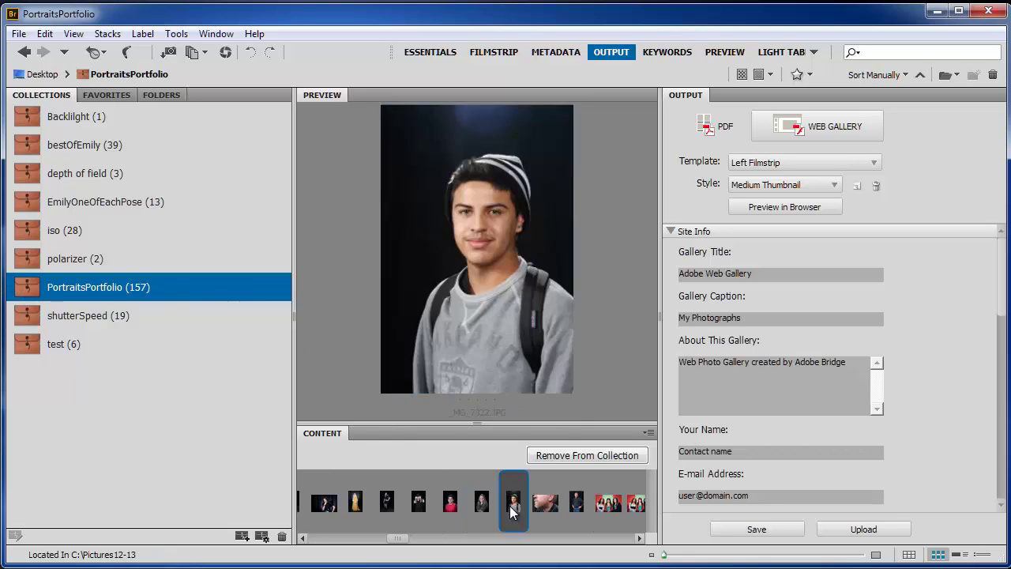